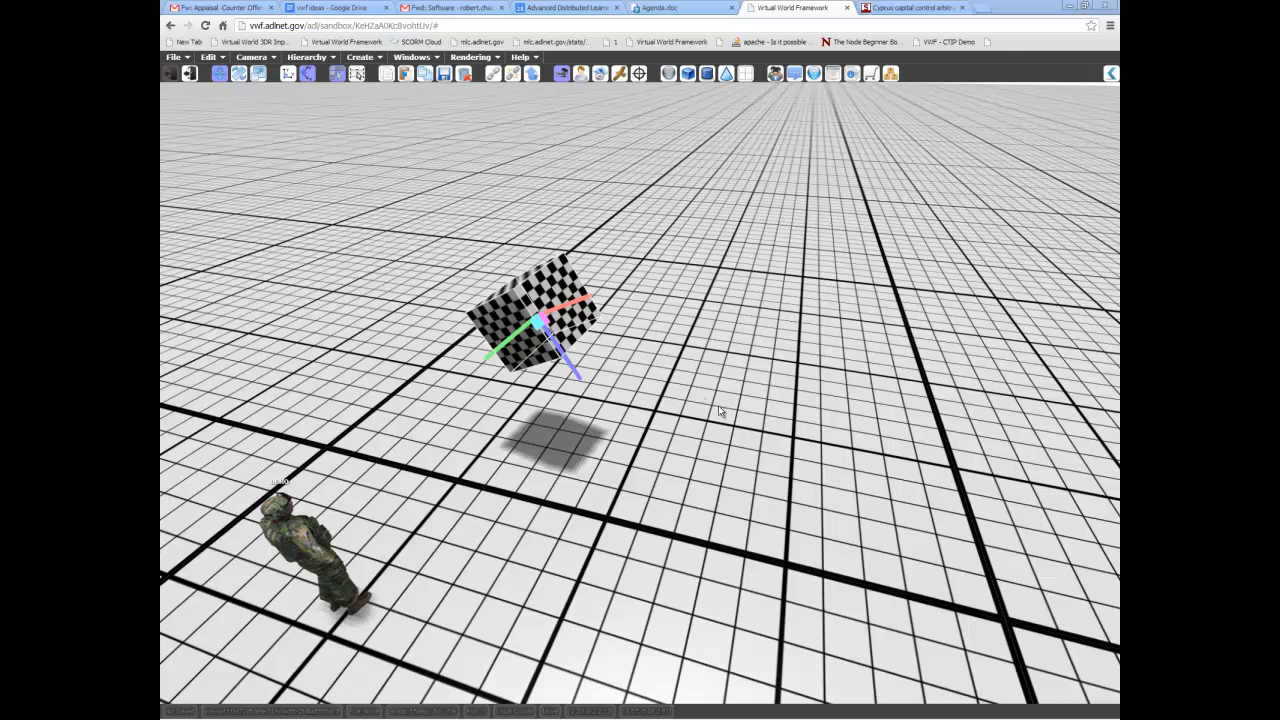
Create a sphere on the ground grid beside the tilted cube.
middle_click_drag(636, 501, 676, 450)
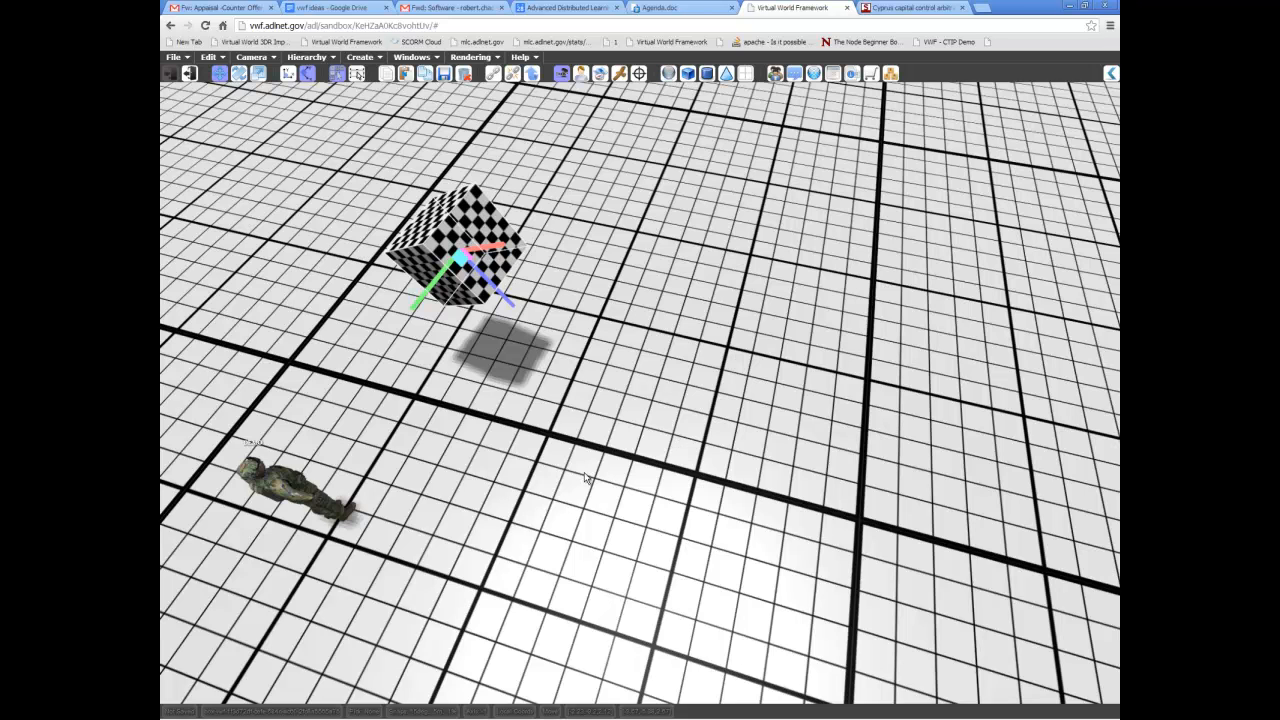
left_click(669, 77)
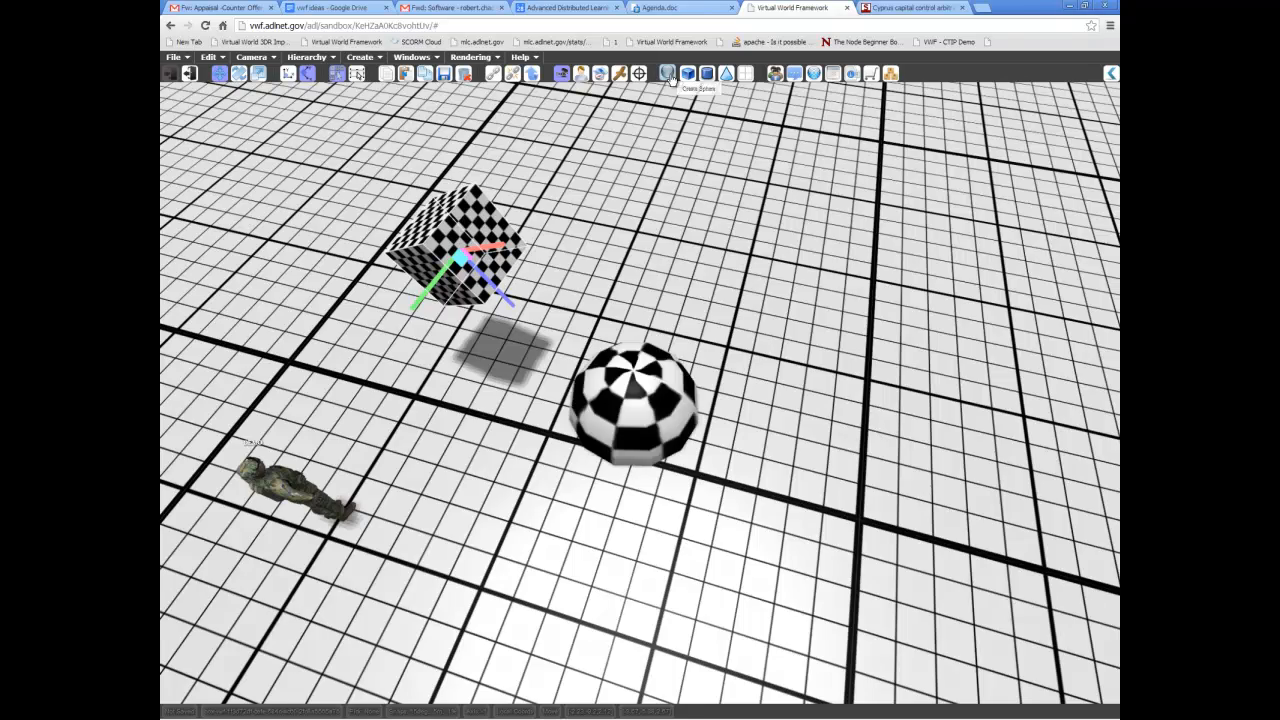
middle_click_drag(685, 521, 764, 500)
middle_click_drag(640, 385, 687, 404)
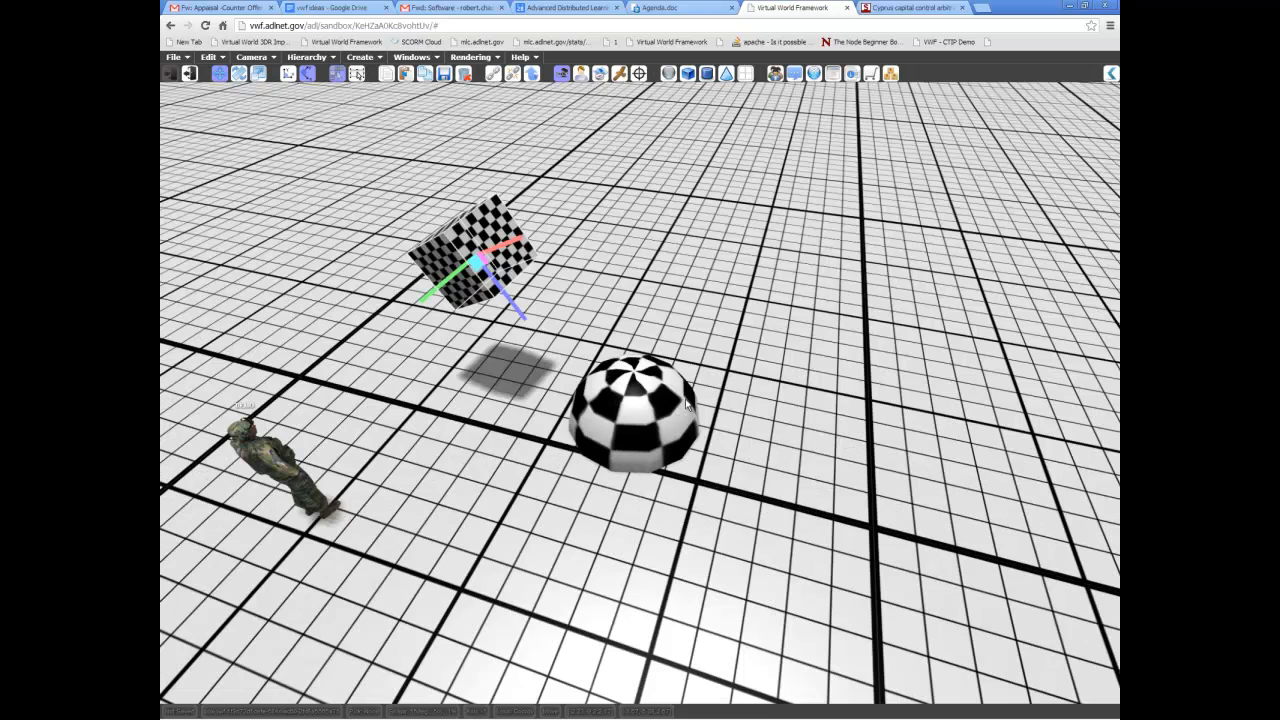
Duplicate the sphere and move the copy along the red axis until it stands beside the original.
left_click(636, 408)
left_click(497, 255)
left_click(643, 428)
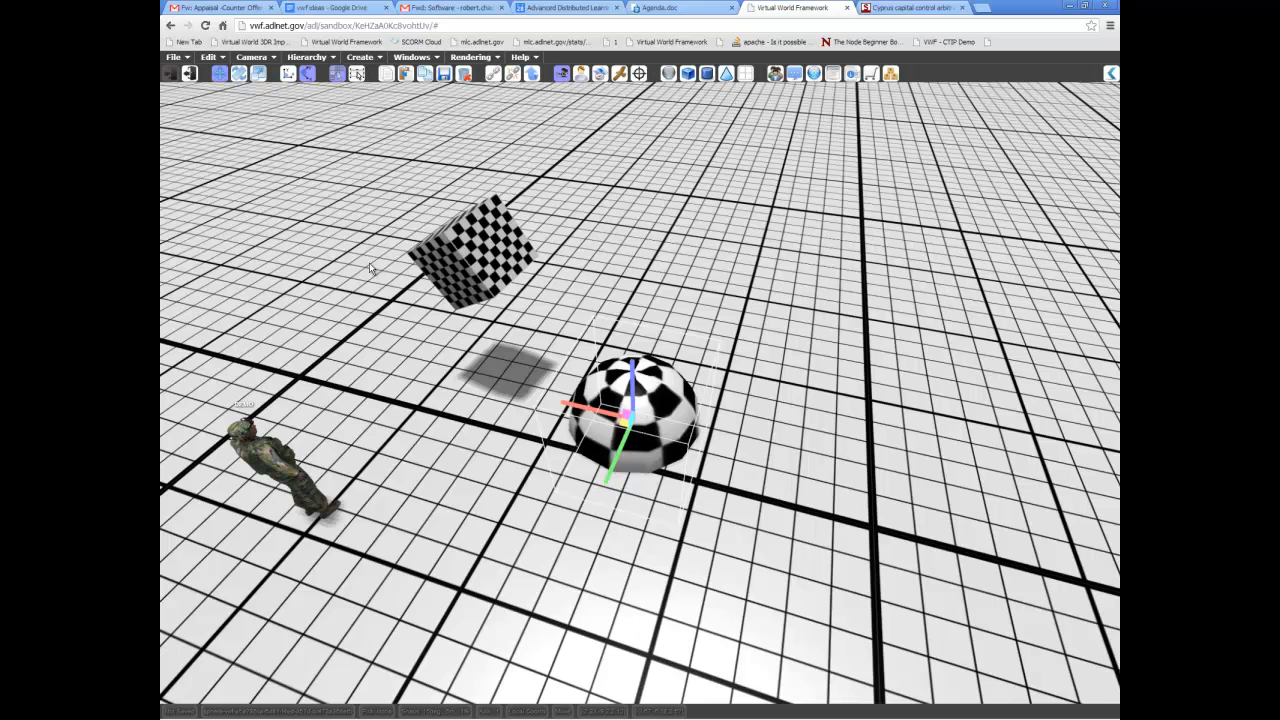
left_click(211, 57)
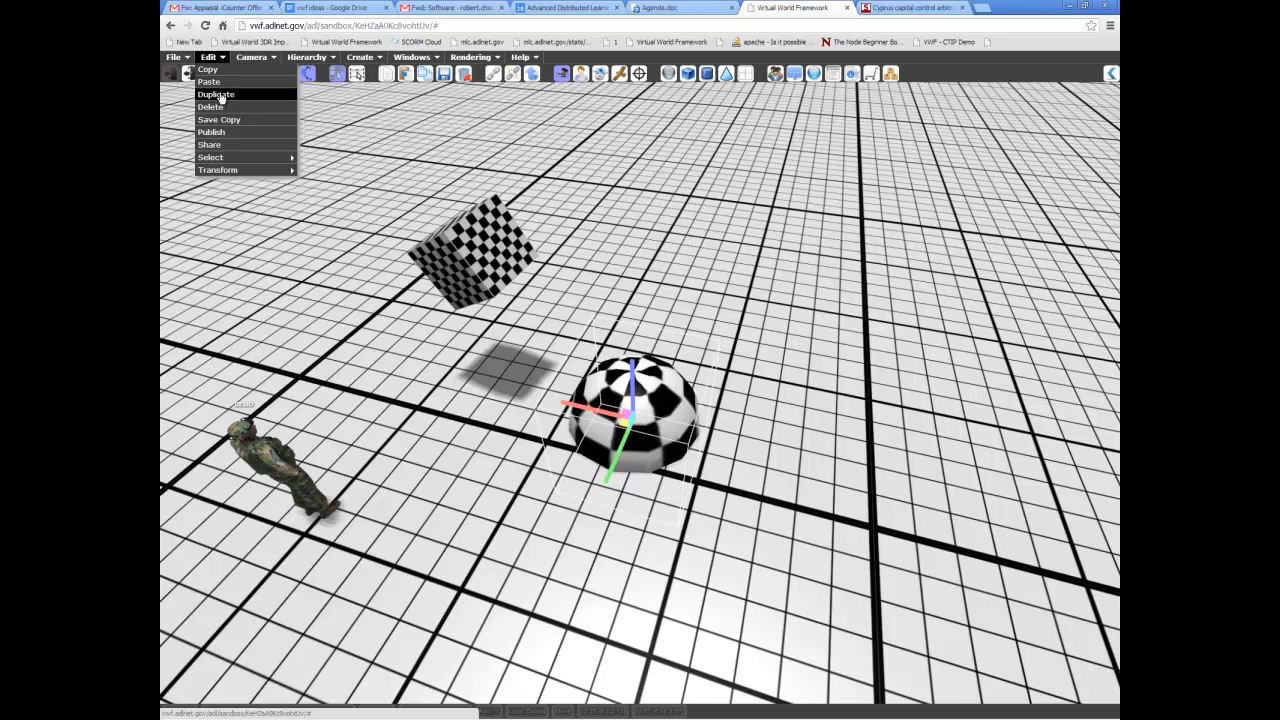
left_click(218, 95)
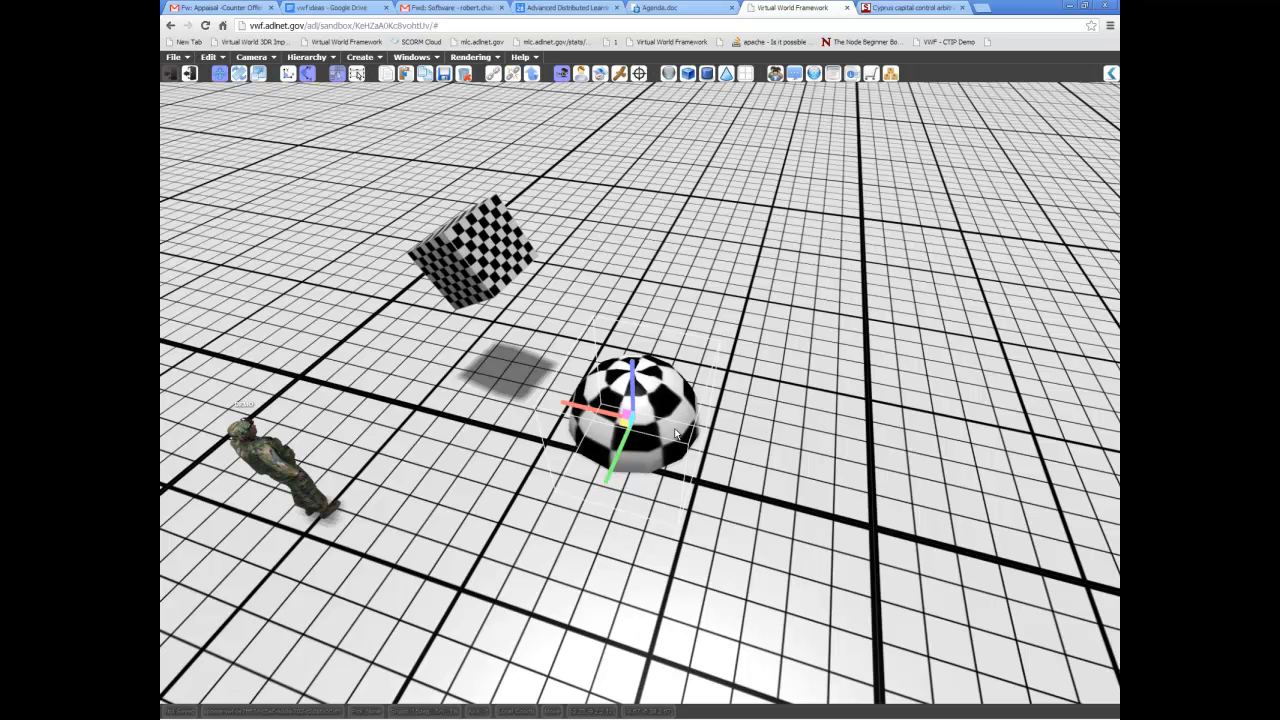
left_click_drag(573, 407, 716, 453)
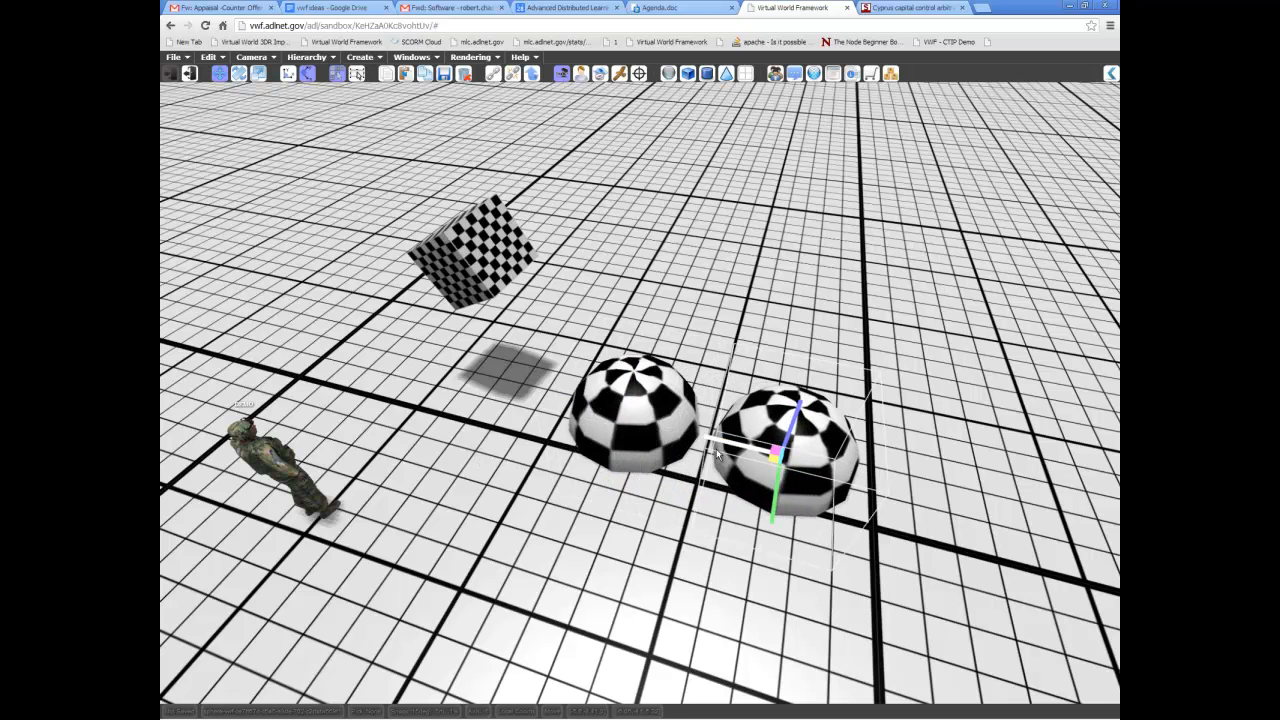
Duplicate the two spheres together and raise the copies along the blue axis above the originals.
left_click(660, 420)
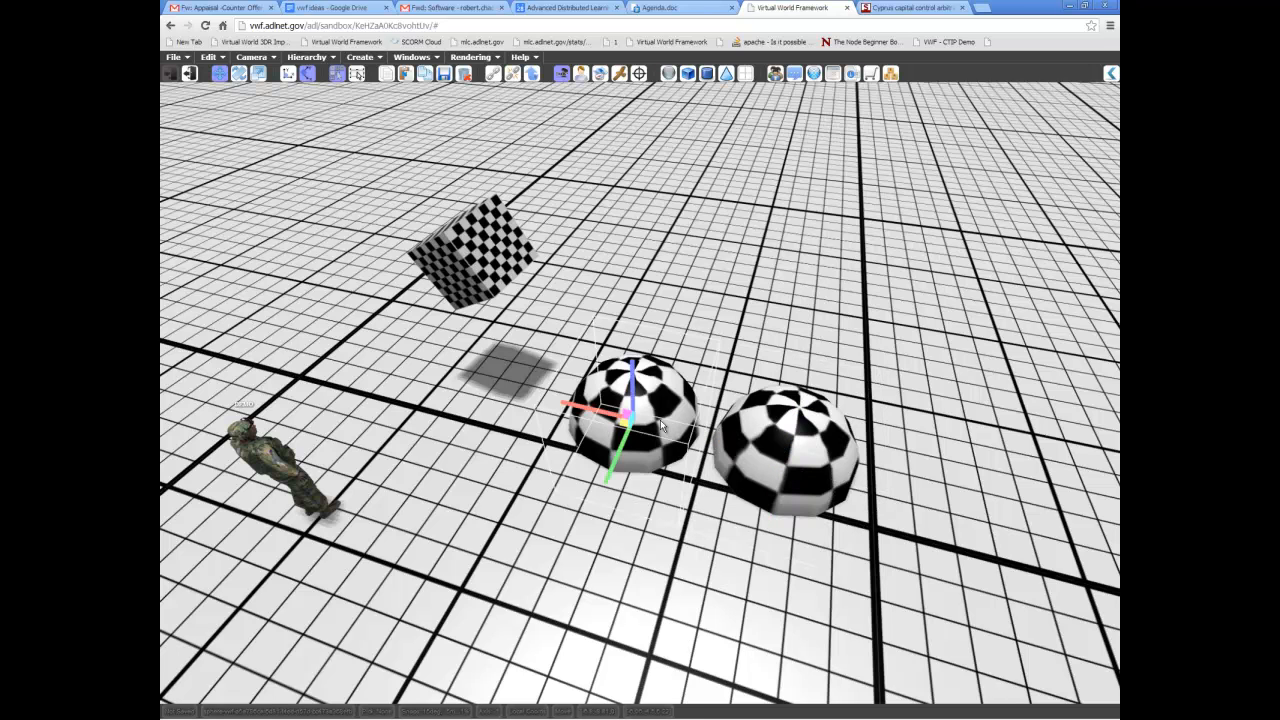
left_click(798, 430)
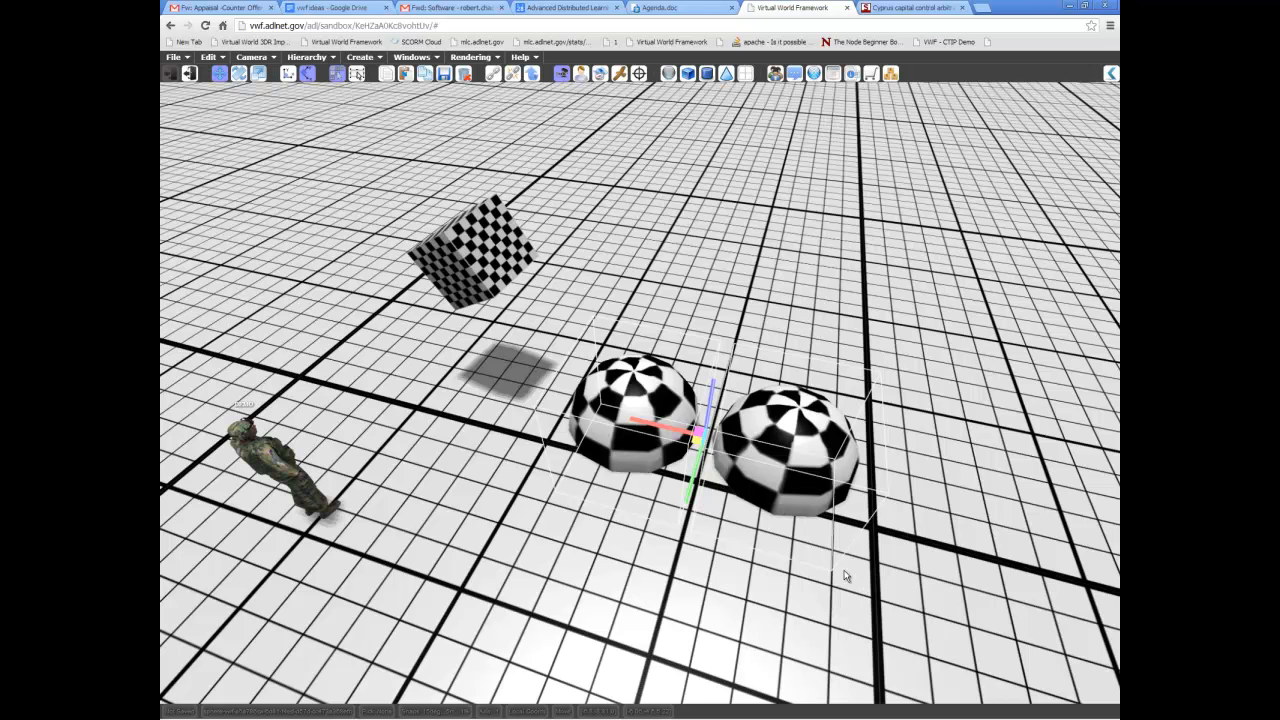
left_click(212, 59)
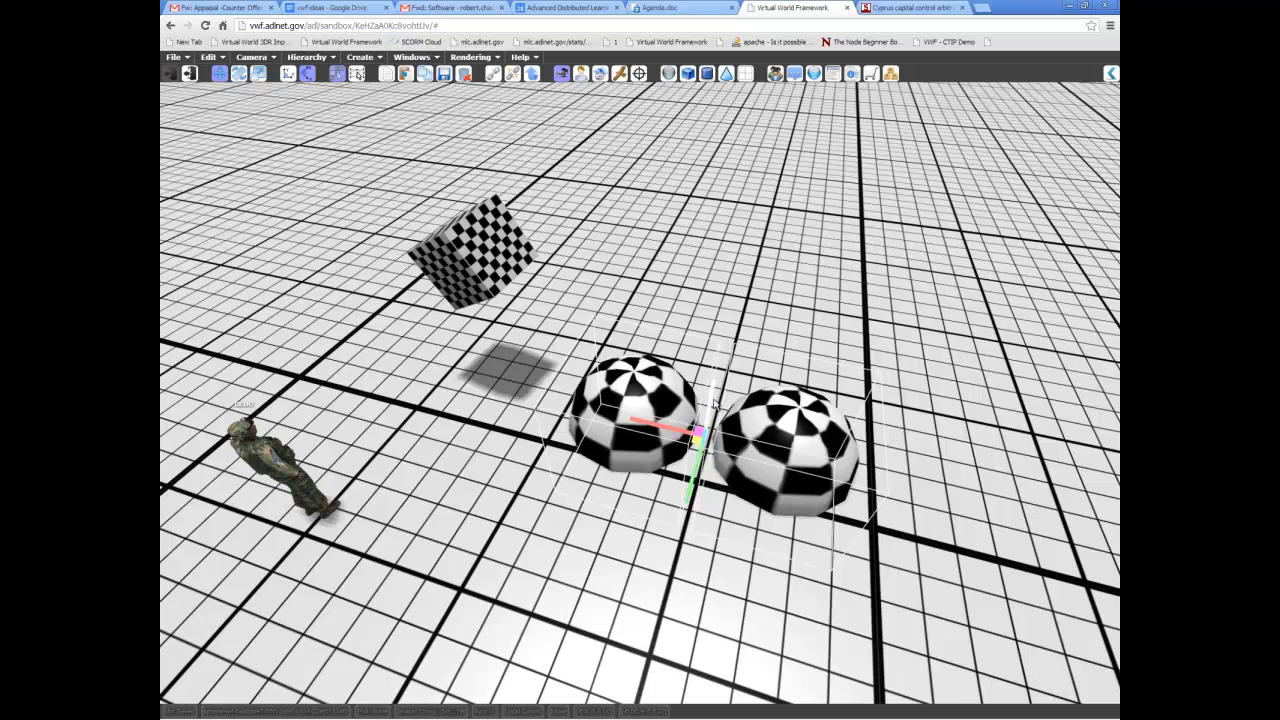
left_click_drag(728, 398, 734, 306)
middle_click_drag(675, 408, 703, 347)
left_click_drag(722, 307, 725, 275)
middle_click_drag(598, 464, 624, 498)
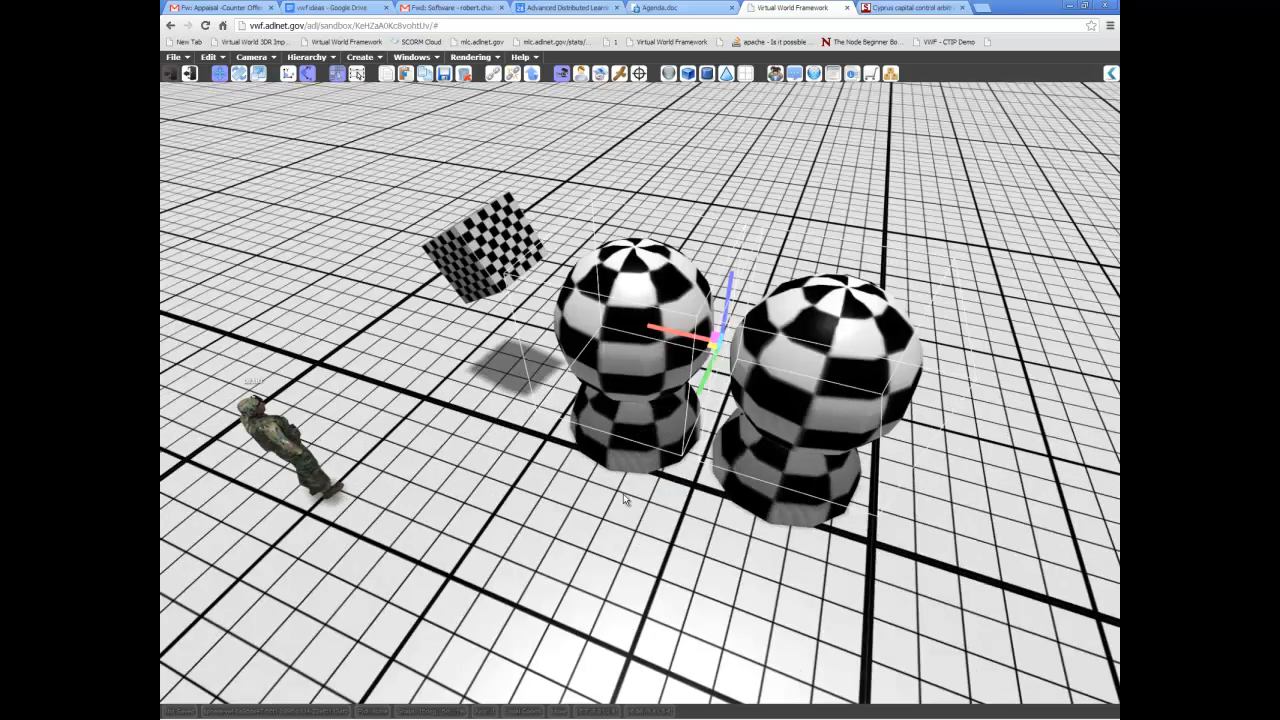
Duplicate the upper sphere nearest the cube and move the copy out in front of the stacked spheres.
left_click(814, 470)
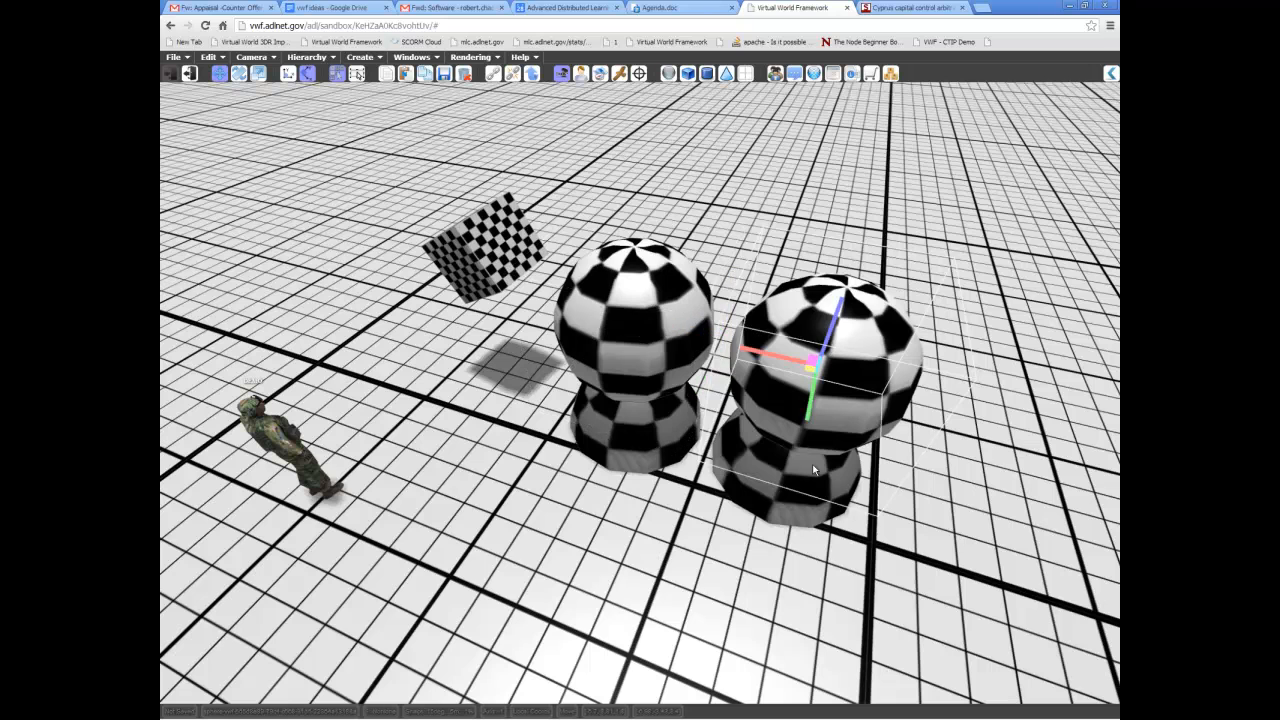
left_click(658, 313)
right_click(654, 290)
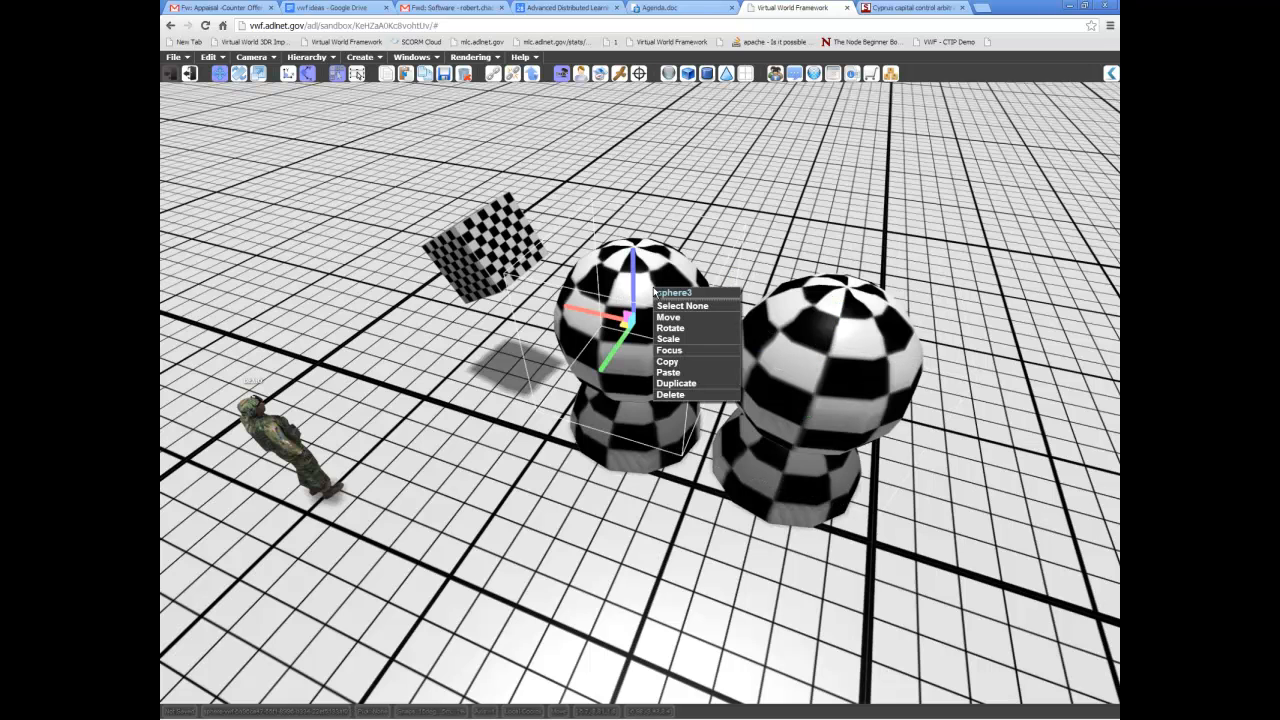
right_click(818, 328)
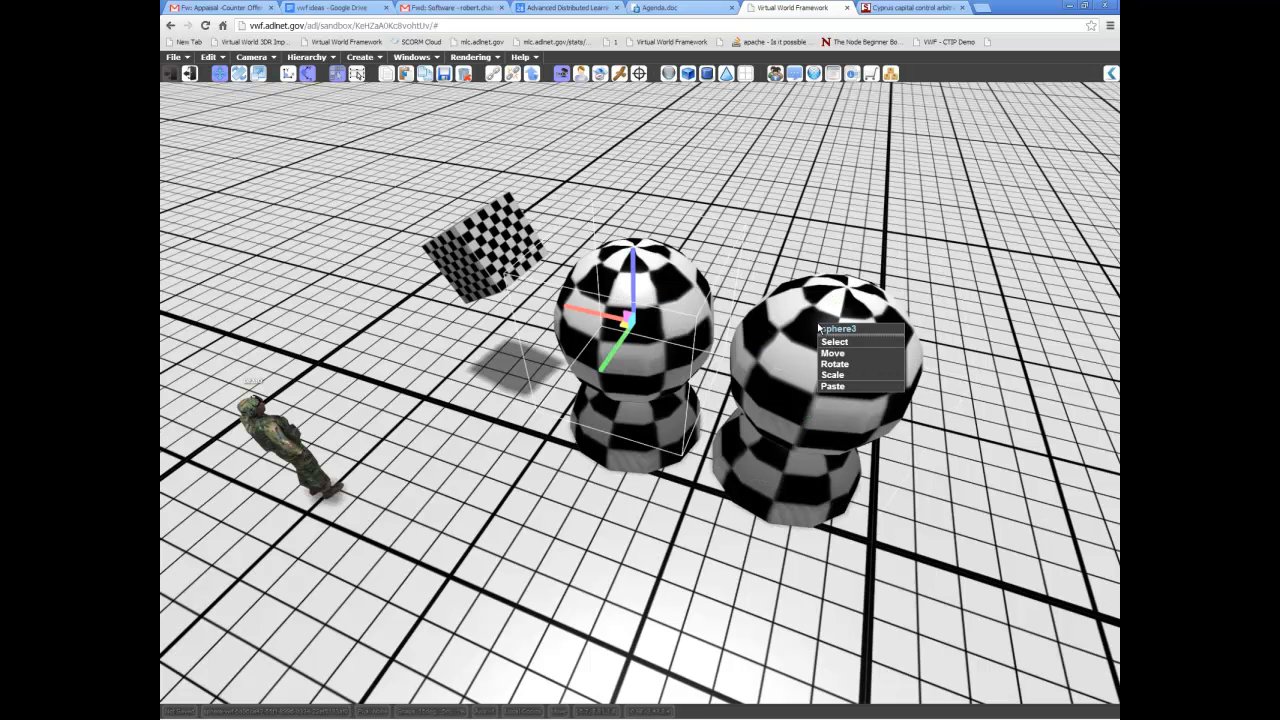
right_click(672, 290)
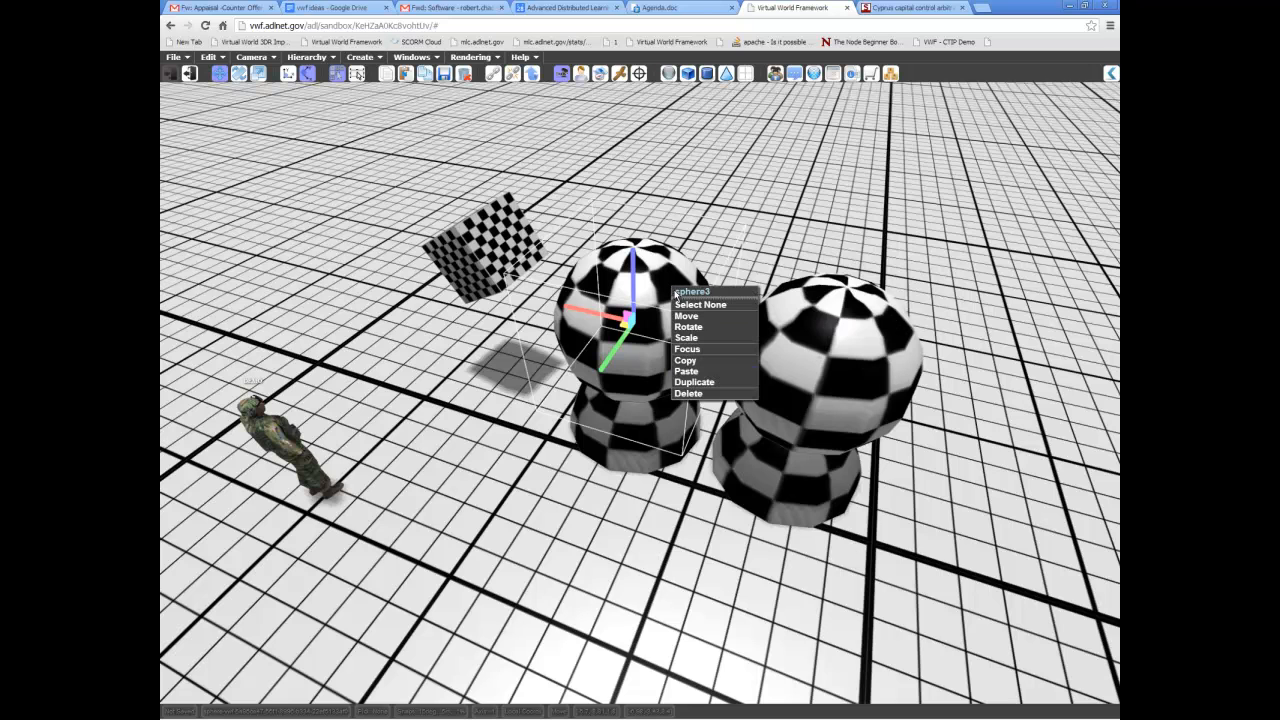
left_click(713, 382)
left_click_drag(619, 351, 540, 465)
middle_click_drag(540, 465, 352, 216)
middle_click_drag(730, 160, 698, 216)
Copy the upper sphere farthest from the cube and paste it onto empty ground beyond the avatar.
right_click(834, 298)
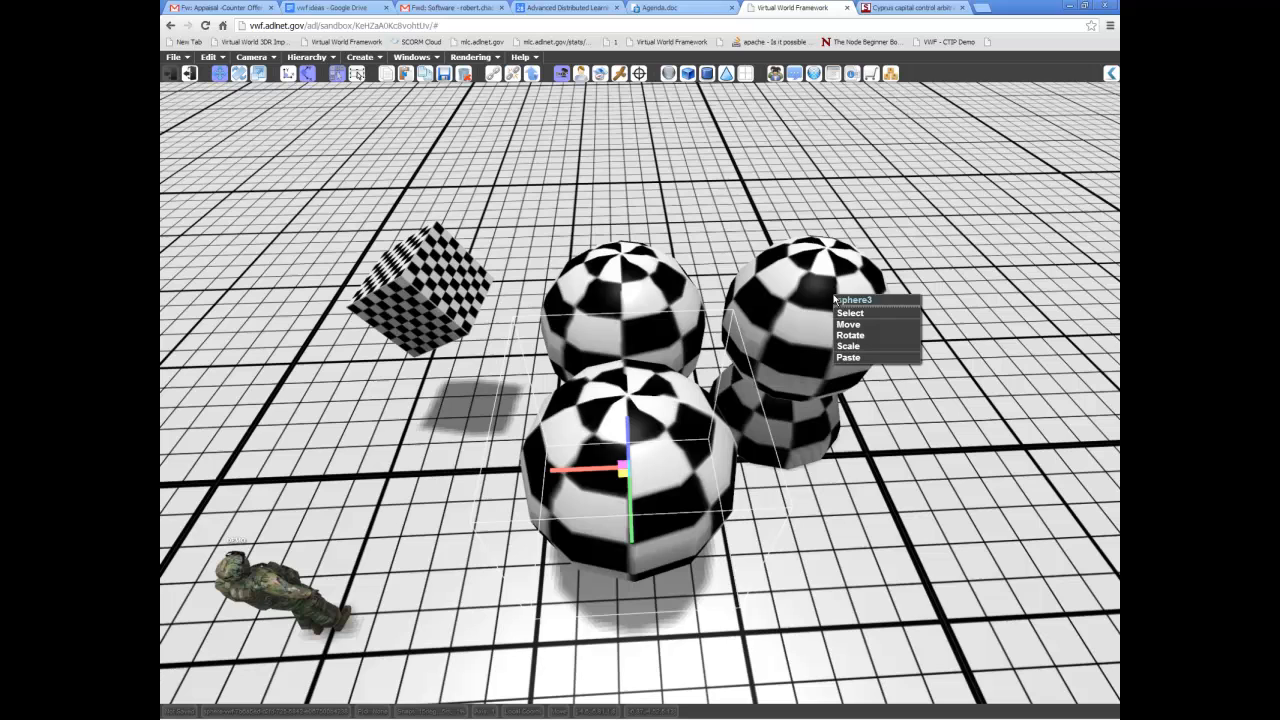
left_click(775, 307)
right_click(784, 295)
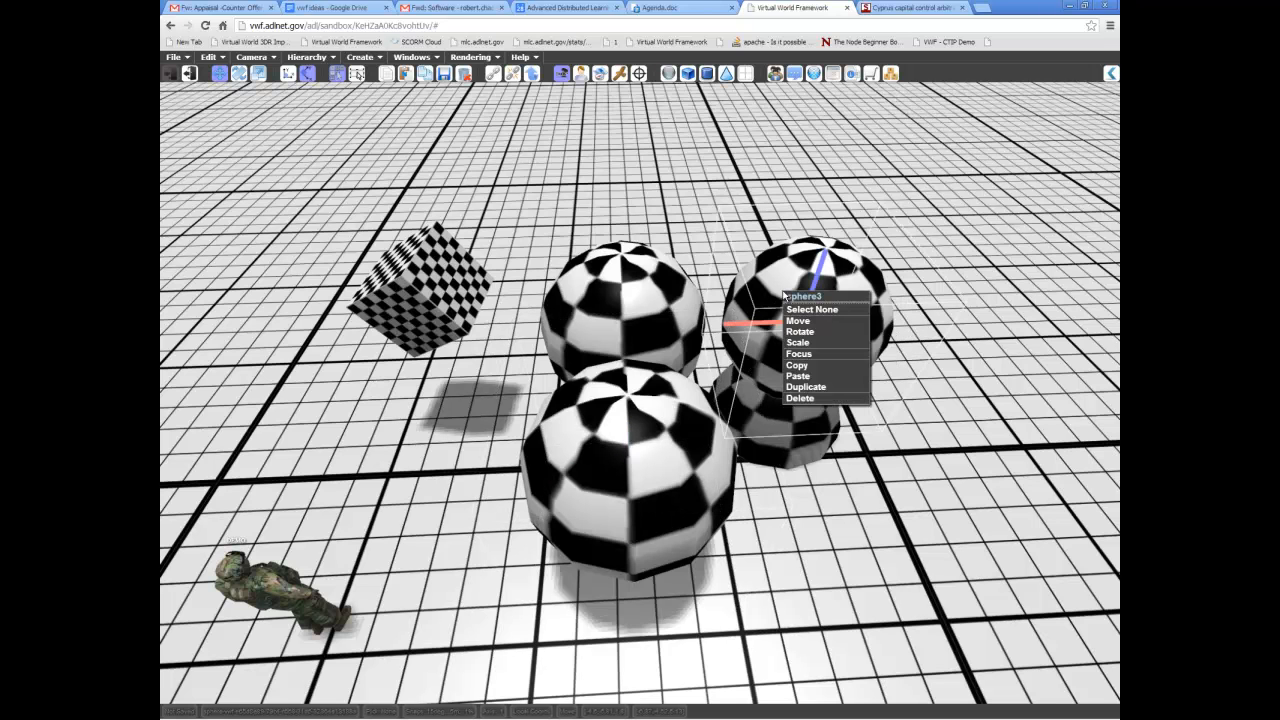
left_click(818, 366)
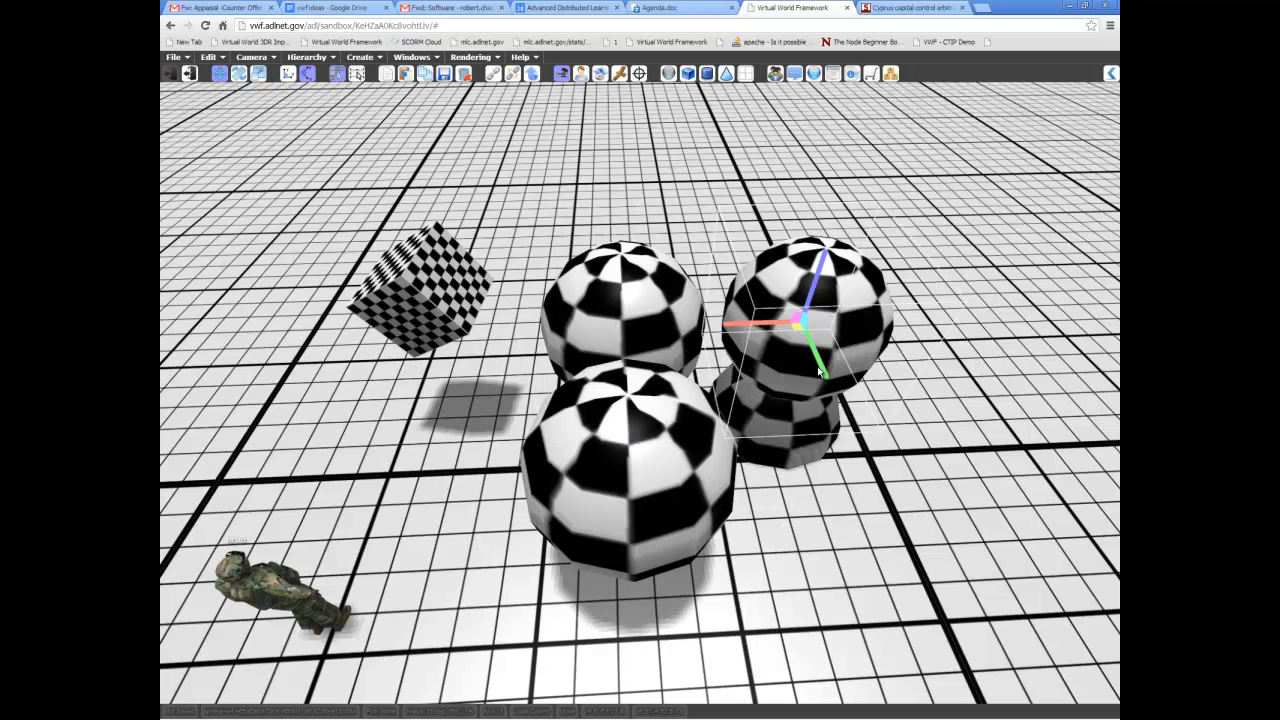
middle_click_drag(819, 371, 785, 321)
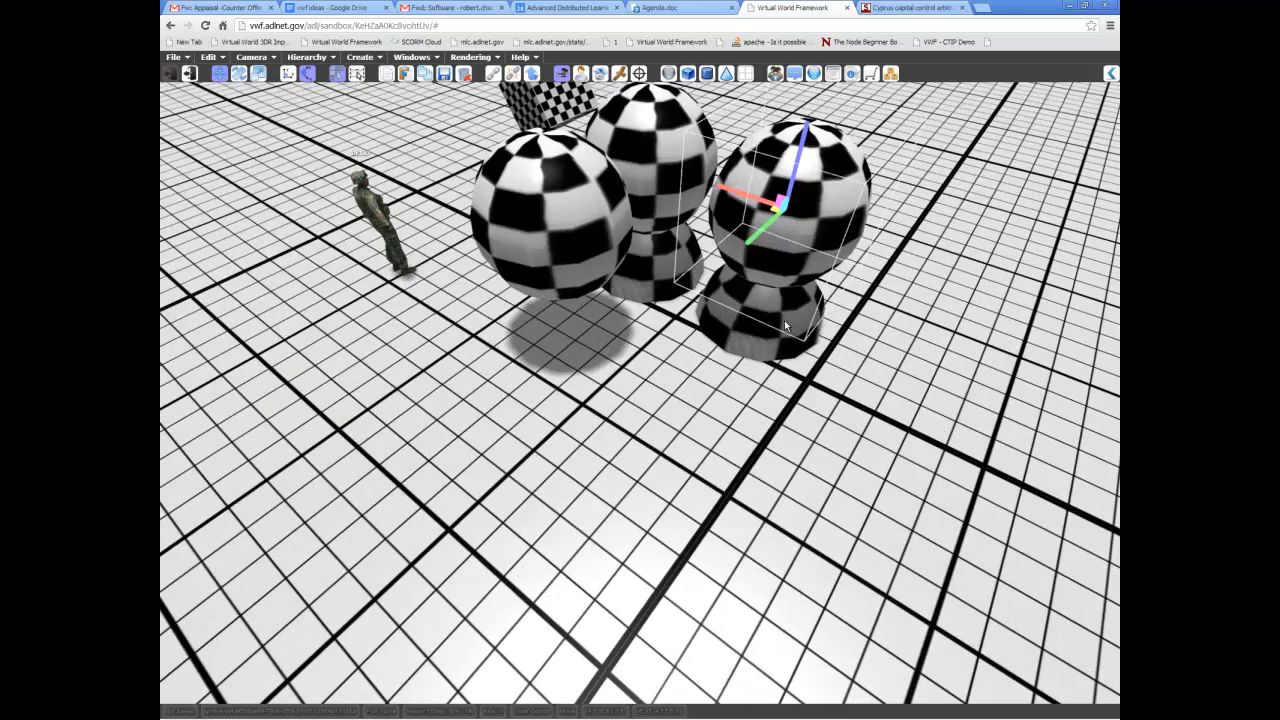
left_click_drag(773, 209, 791, 190)
middle_click_drag(637, 313, 758, 324, "shift")
right_click(622, 328)
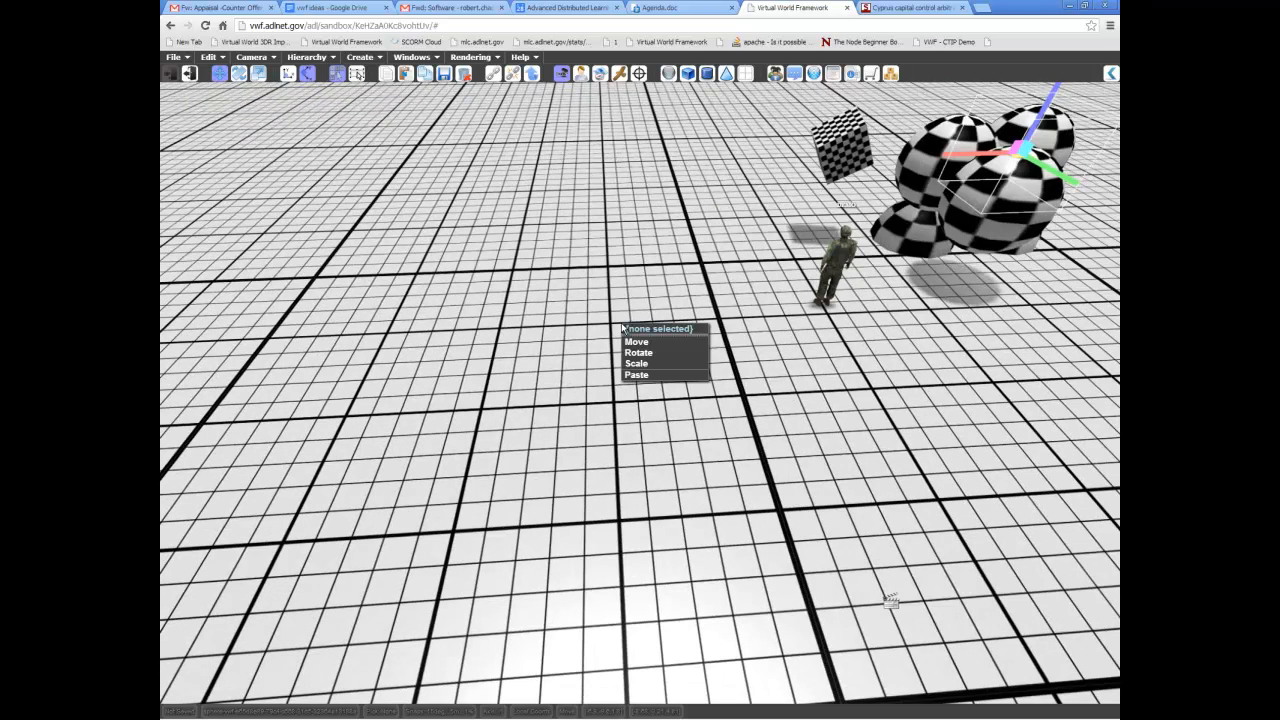
left_click(637, 375)
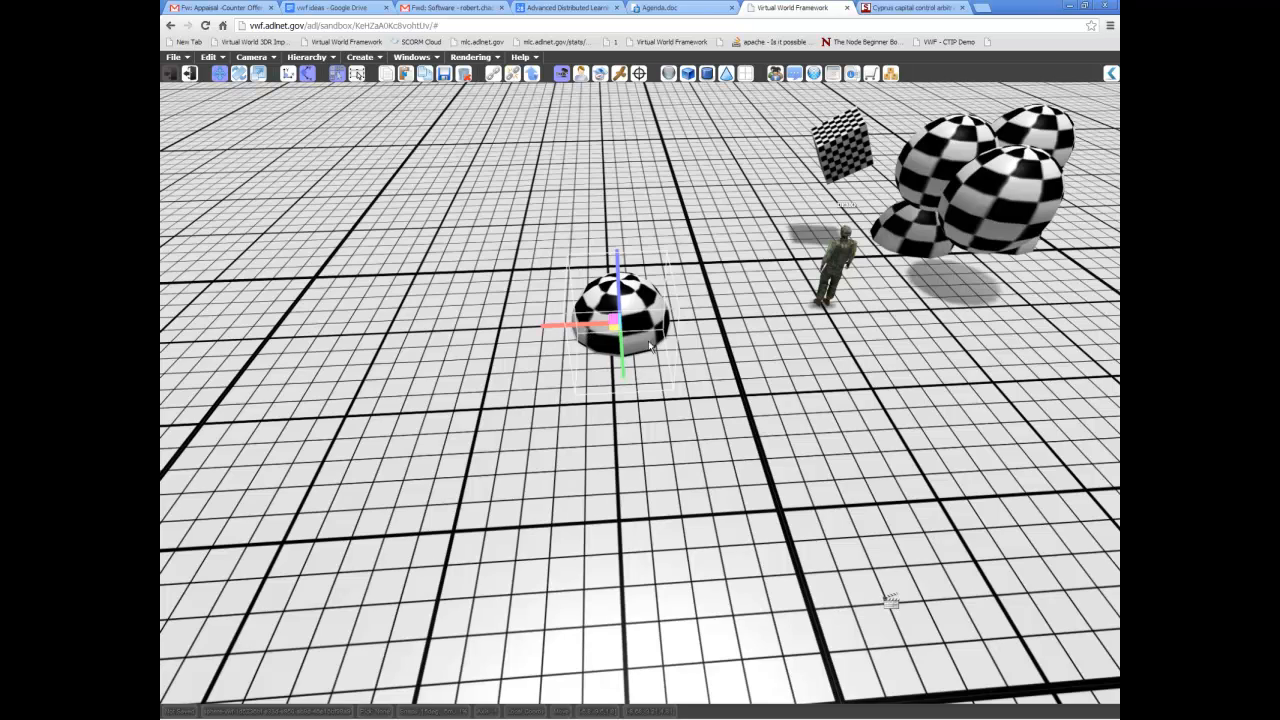
Paste another copy of the sphere onto the tilted cube and move it clear of the cube.
middle_click_drag(559, 264, 715, 290)
middle_click_drag(538, 311, 613, 320)
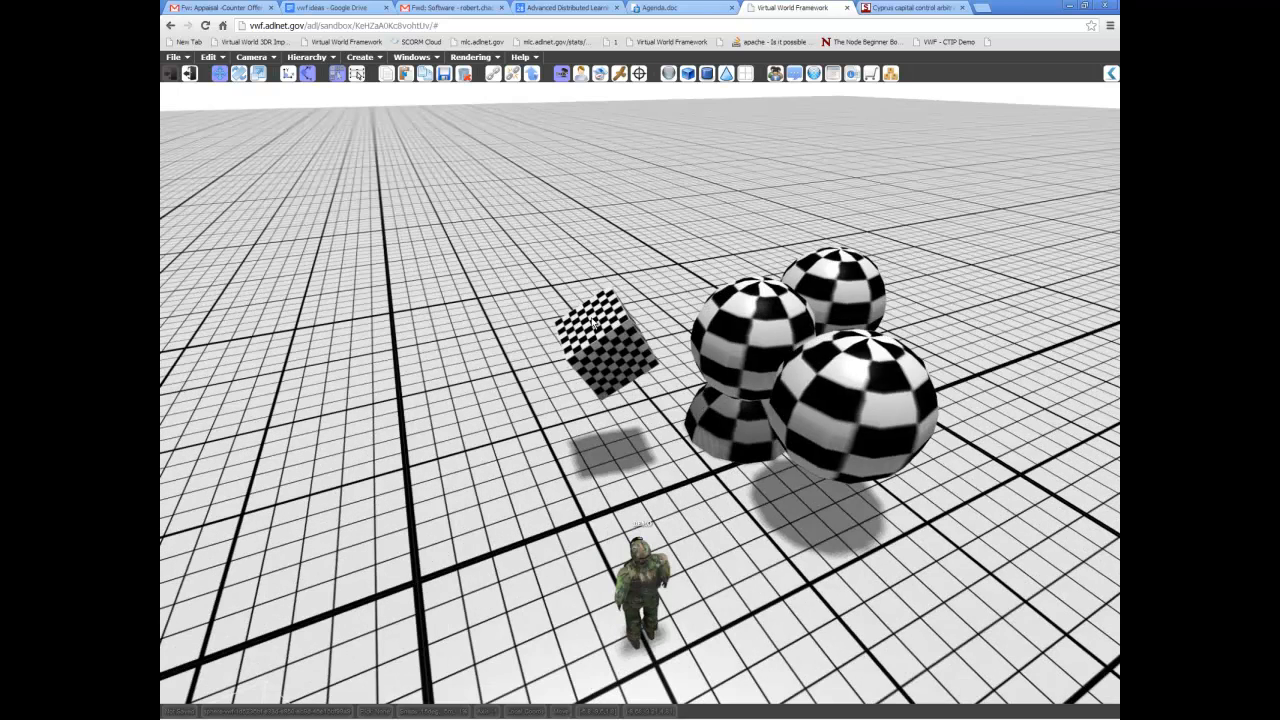
scroll(592, 323, "up", 1)
right_click(591, 316)
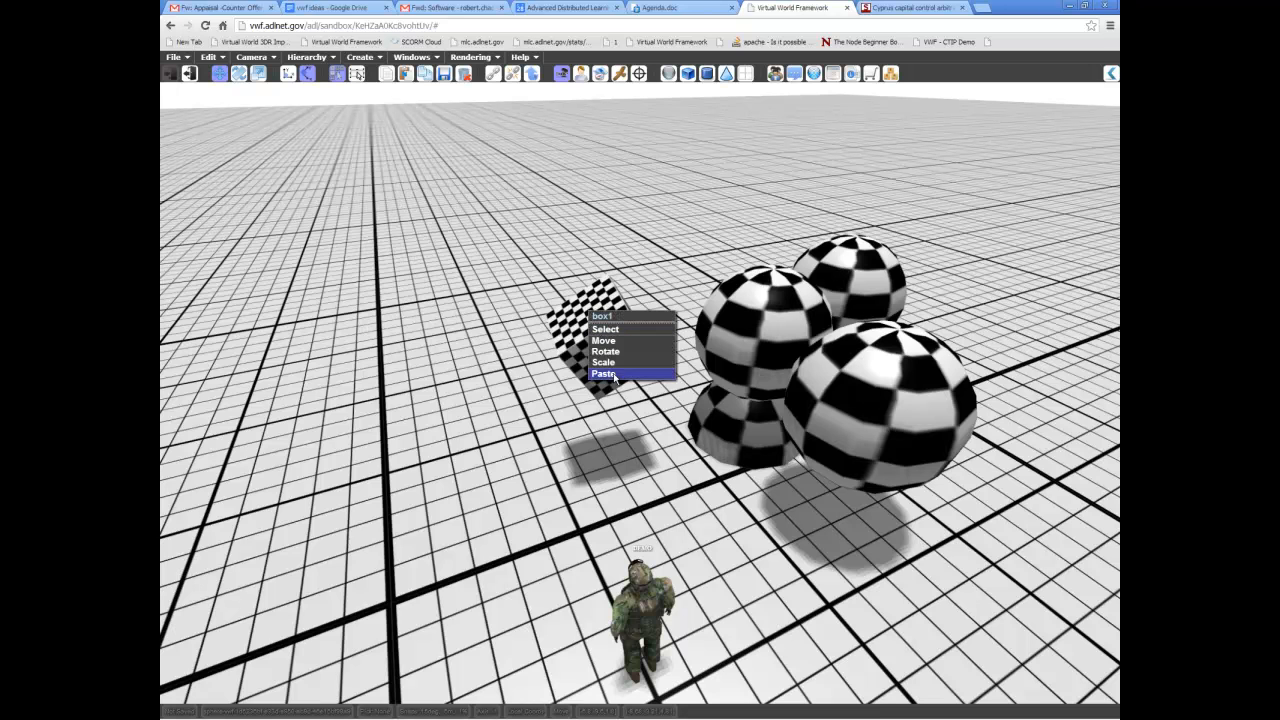
left_click(608, 374)
middle_click_drag(615, 378, 415, 315)
middle_click_drag(511, 353, 700, 358)
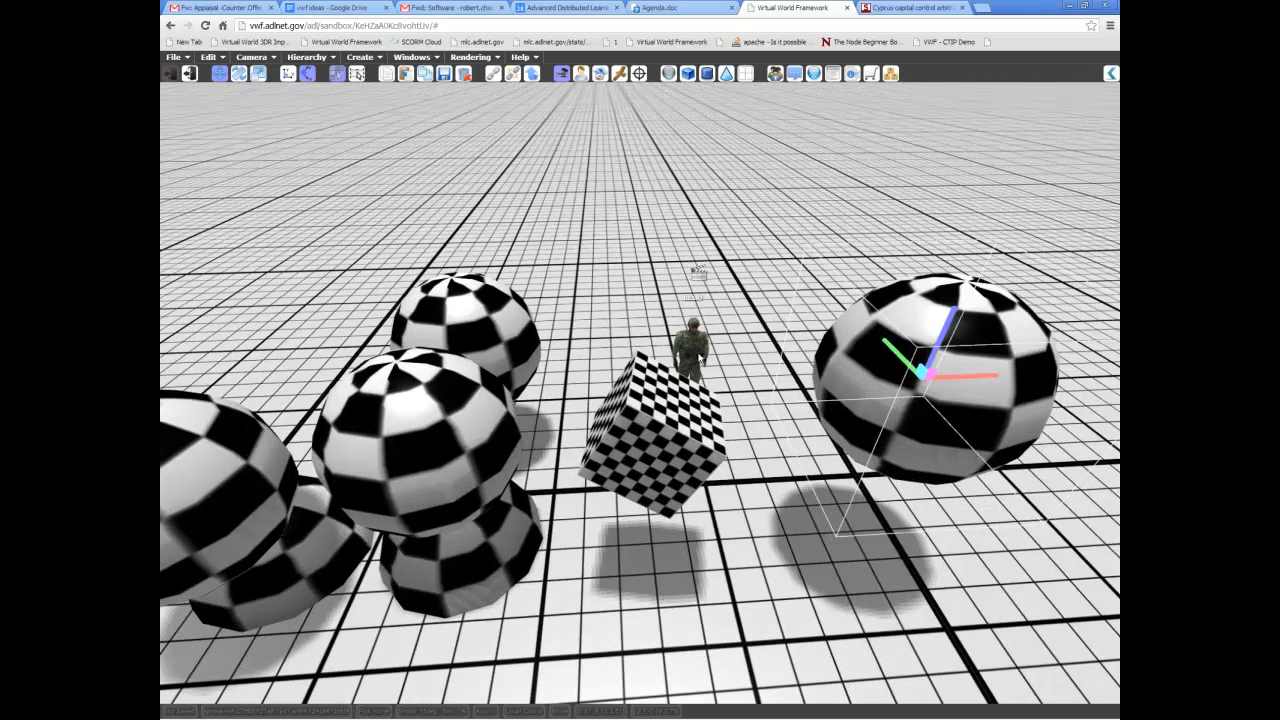
Copy the tilted cube and paste it onto the lone sphere on the ground.
right_click(656, 436)
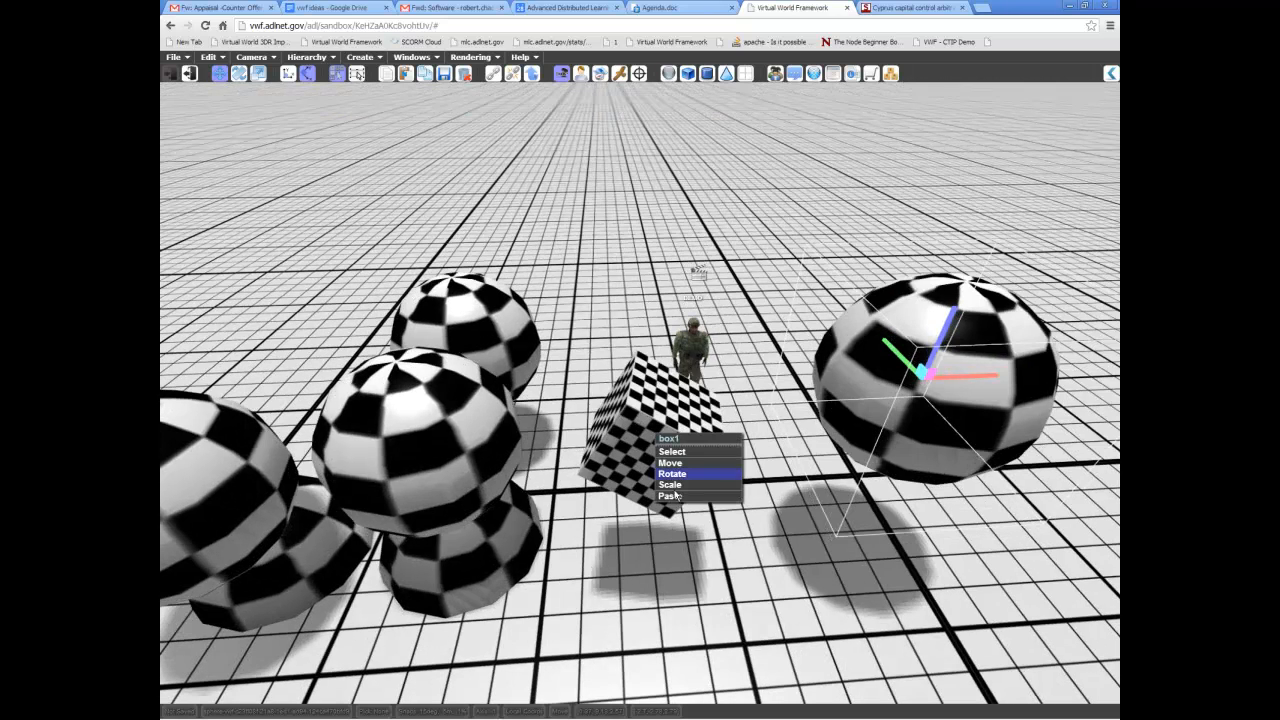
left_click(672, 451)
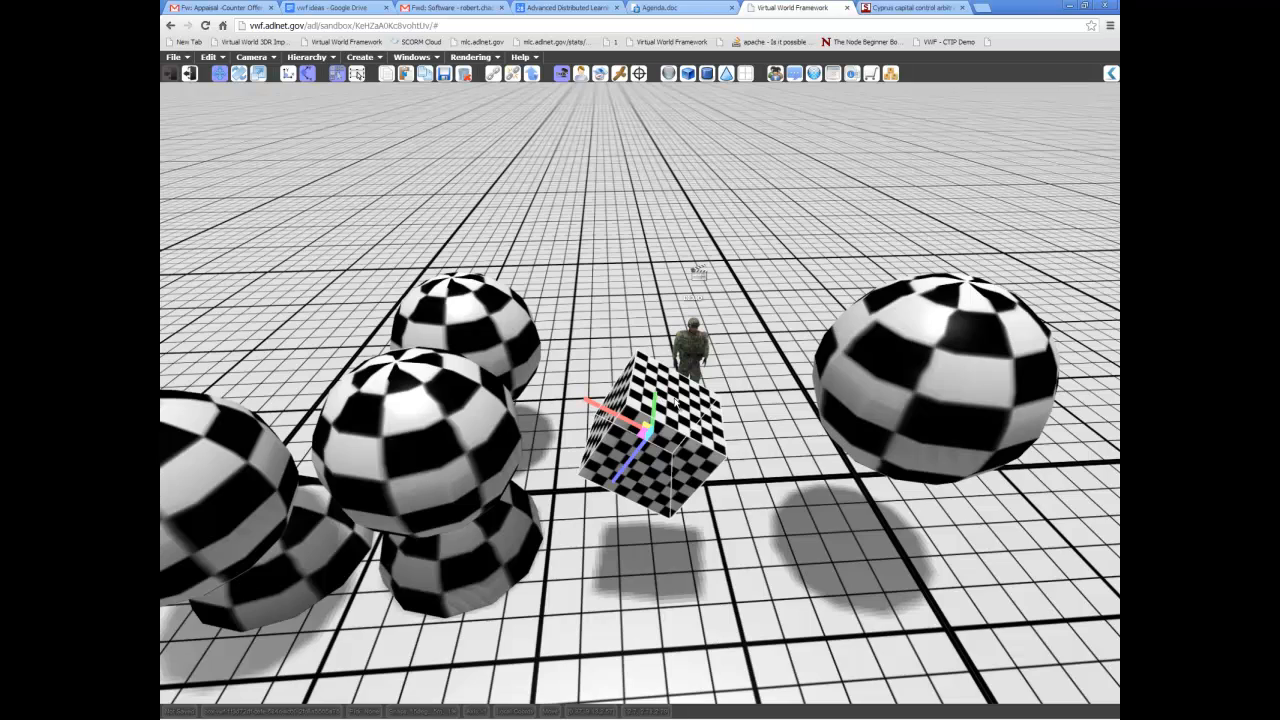
right_click(675, 400)
left_click(699, 478)
middle_click_drag(740, 258, 643, 343)
right_click(699, 424)
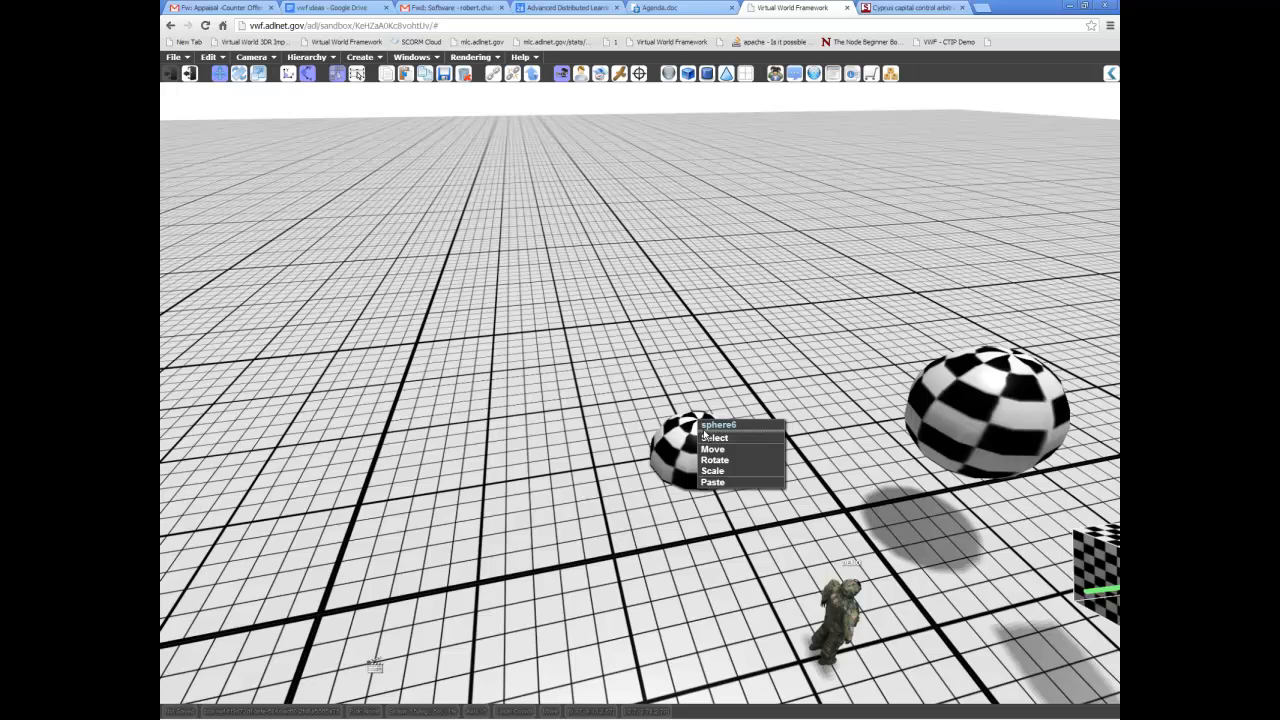
left_click(712, 482)
middle_click_drag(684, 399, 716, 422)
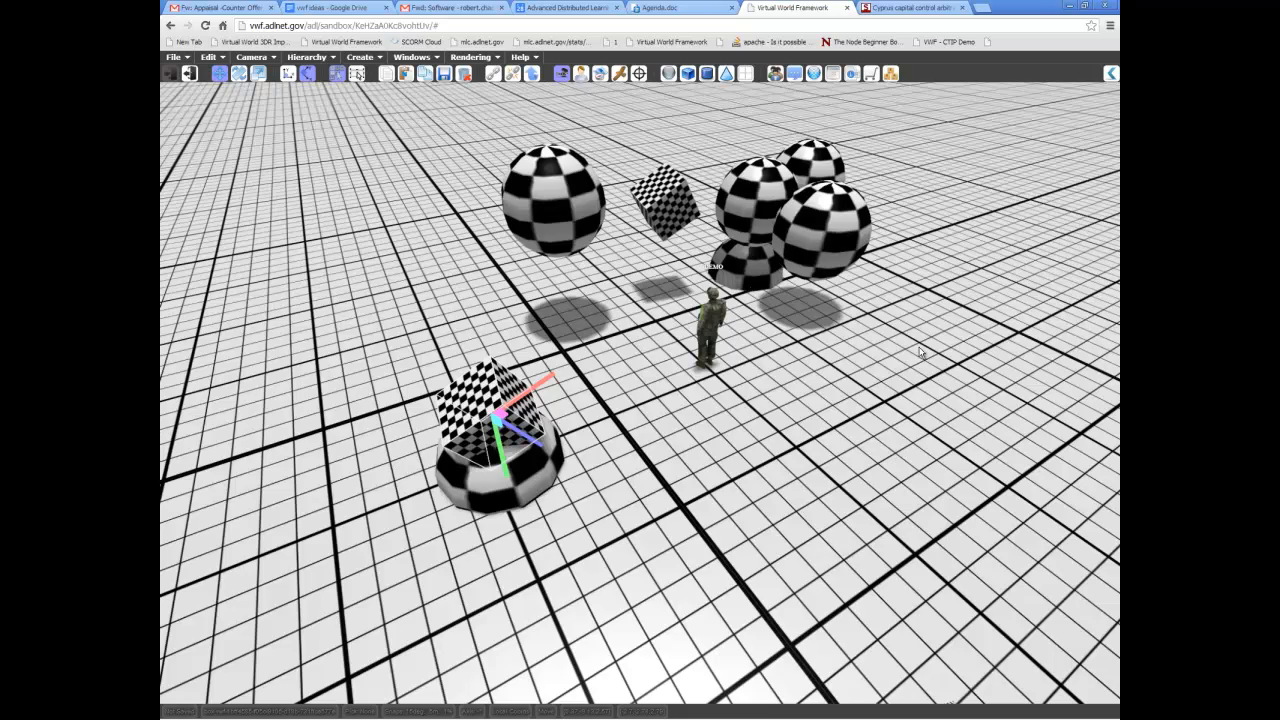
Select the cluster of stacked spheres together, copy it and paste it onto empty ground.
middle_click_drag(921, 352, 637, 295)
left_click_drag(608, 236, 748, 474)
right_click(728, 330)
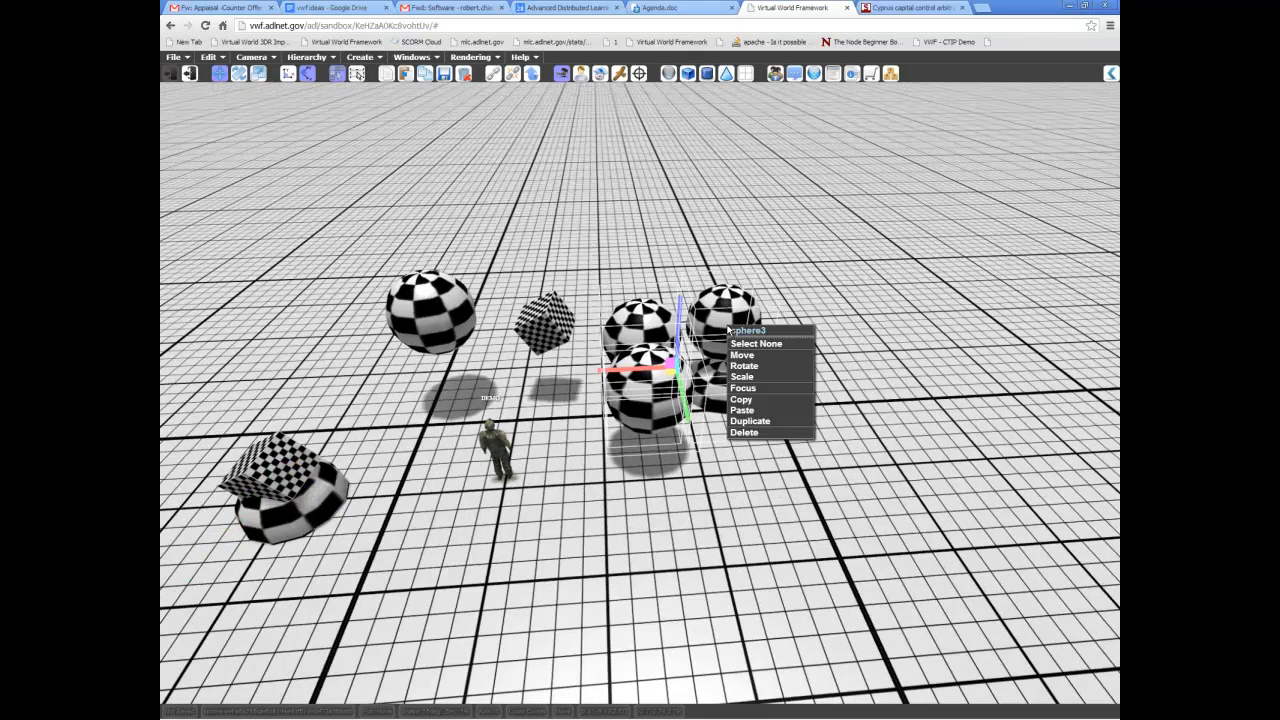
left_click(765, 405)
middle_click_drag(766, 406, 786, 414)
middle_click_drag(868, 394, 833, 369)
right_click(709, 382)
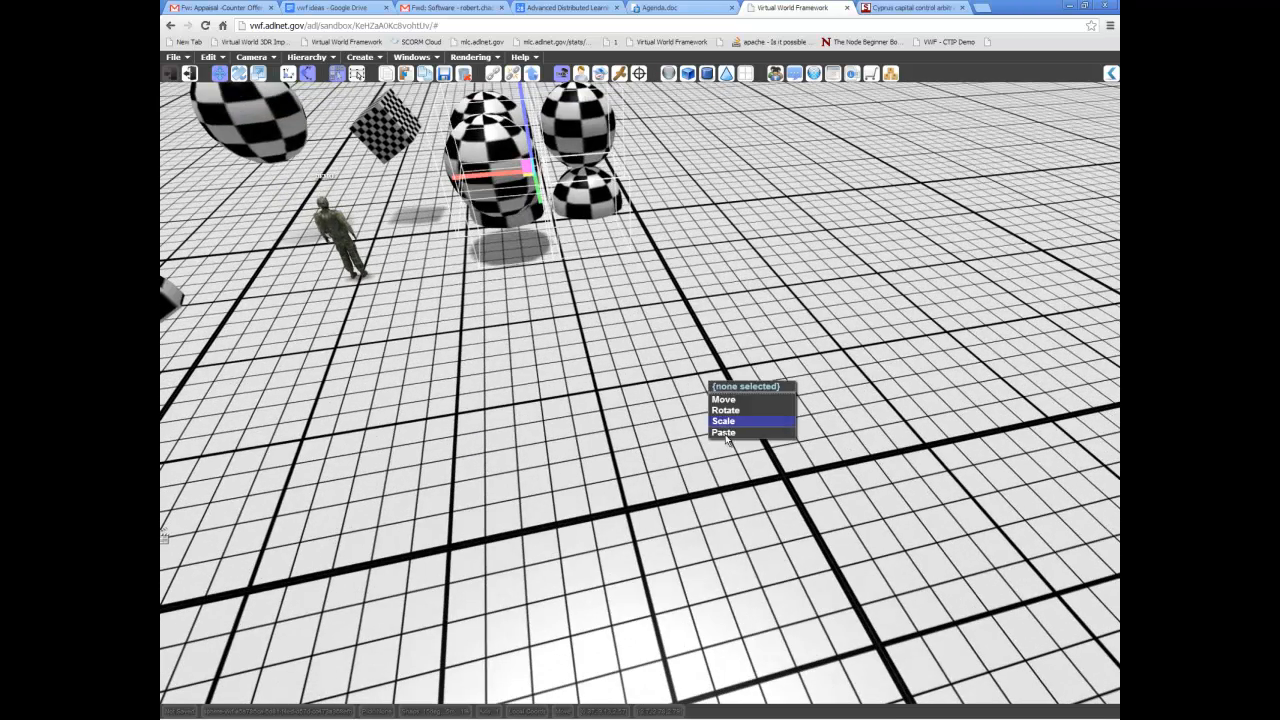
left_click(724, 432)
Select all the pasted cluster's spheres and raise them so none remains sunk below the ground.
middle_click_drag(835, 414, 760, 336)
left_click_drag(756, 310, 744, 360)
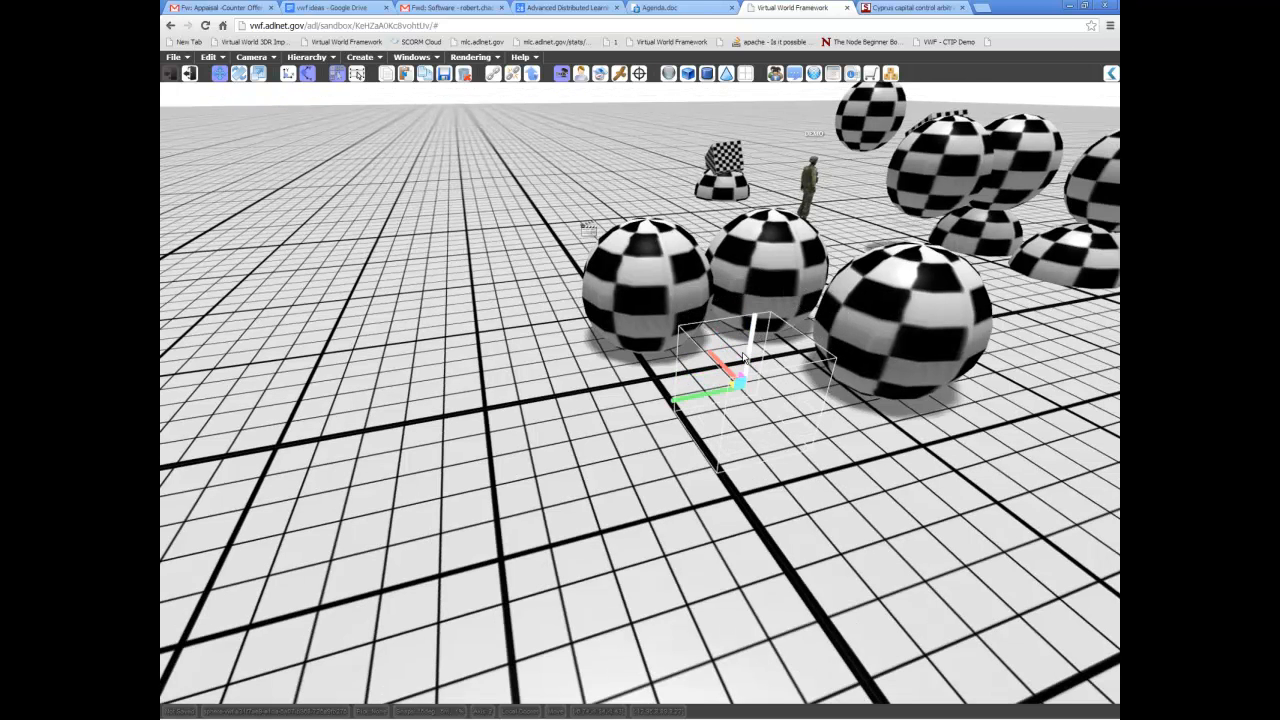
left_click_drag(750, 337, 752, 326)
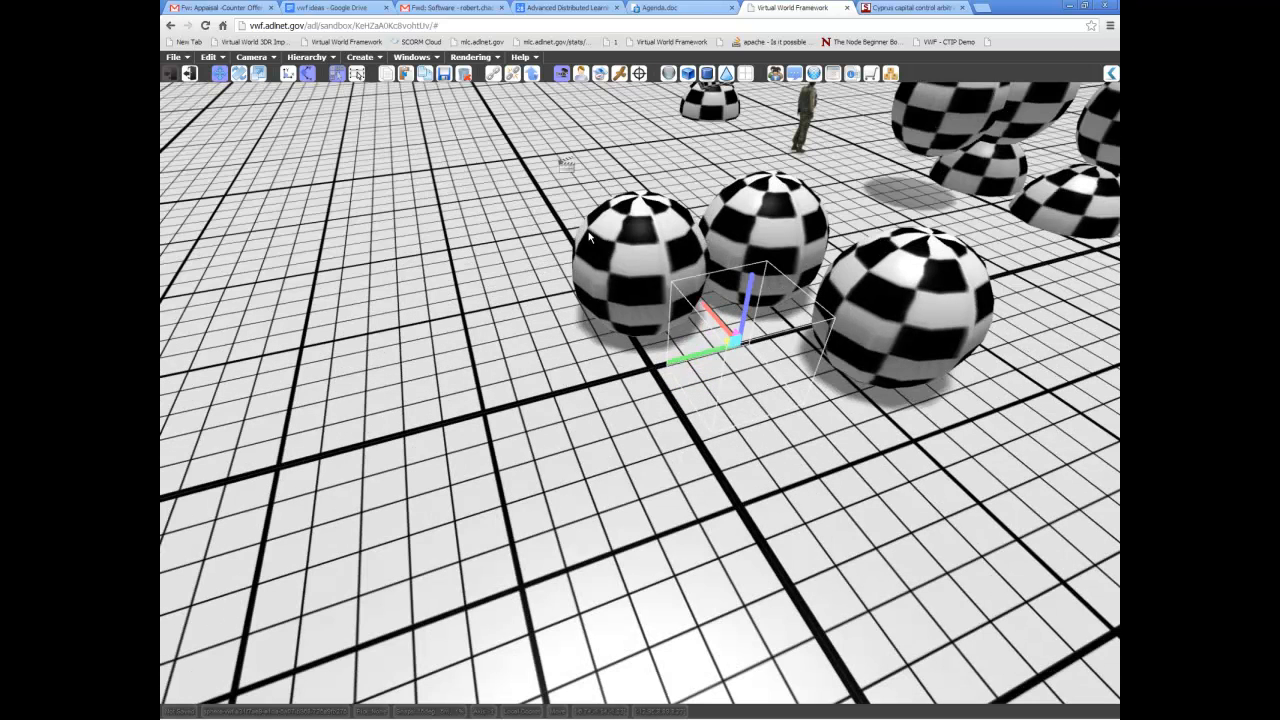
left_click_drag(541, 205, 930, 560)
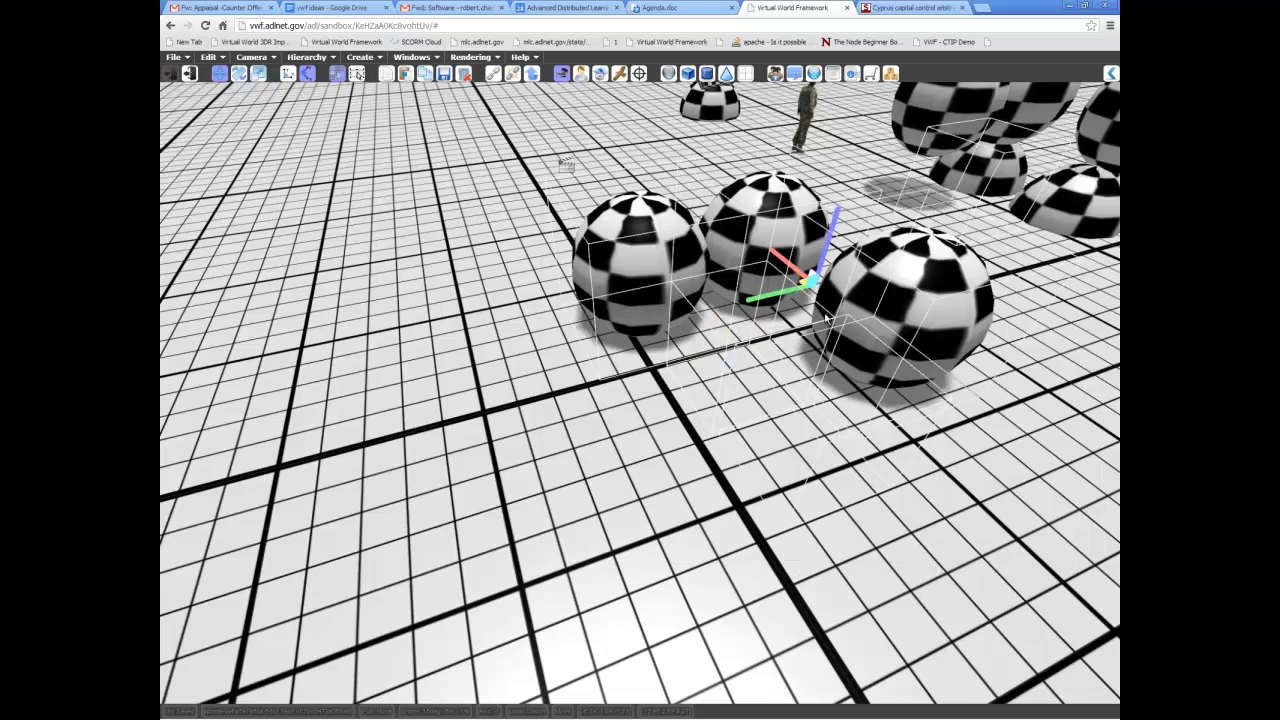
middle_click_drag(912, 353, 693, 410)
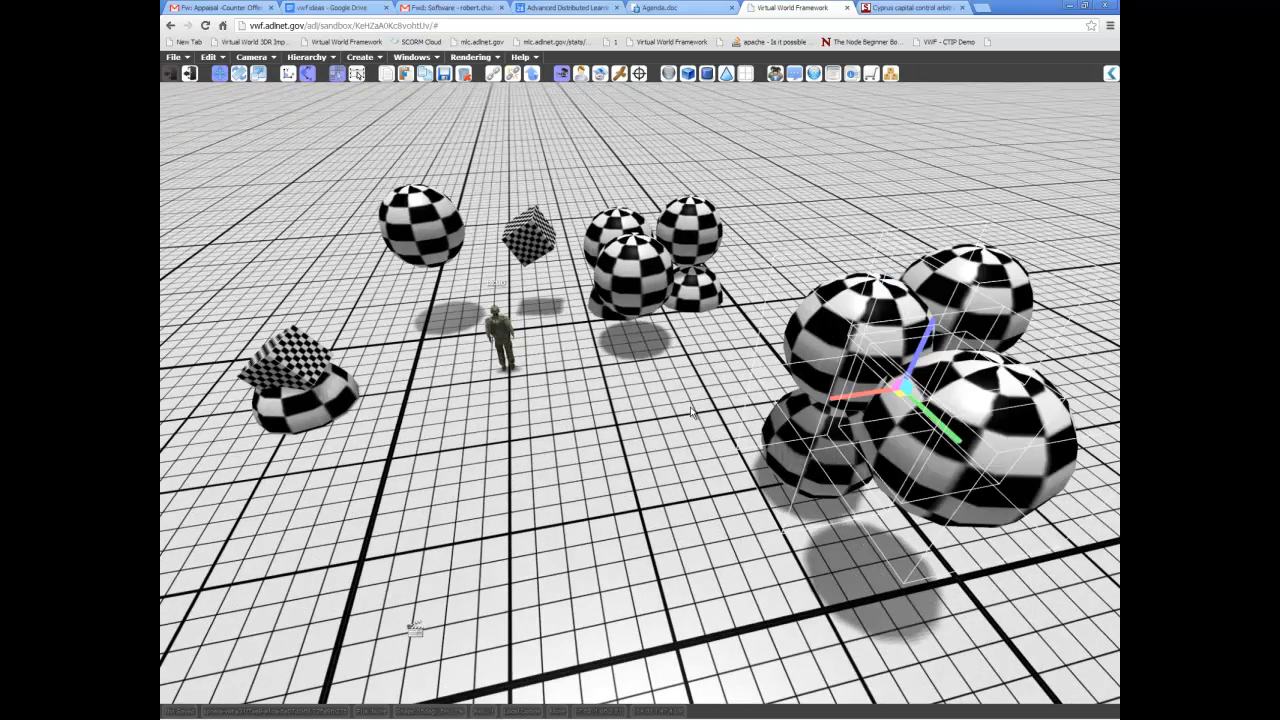
Select the lone floating sphere behind the avatar and delete it.
scroll(686, 305, "up", 2)
right_click(462, 247)
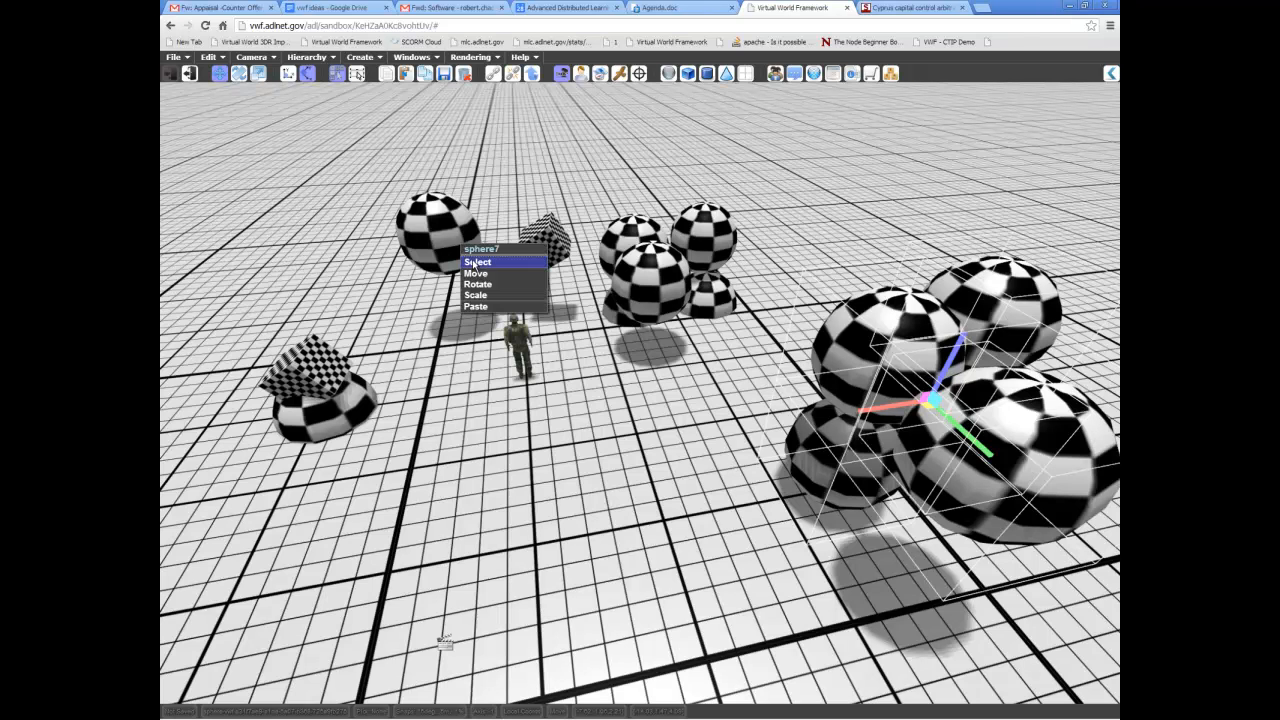
left_click(475, 263)
right_click(456, 236)
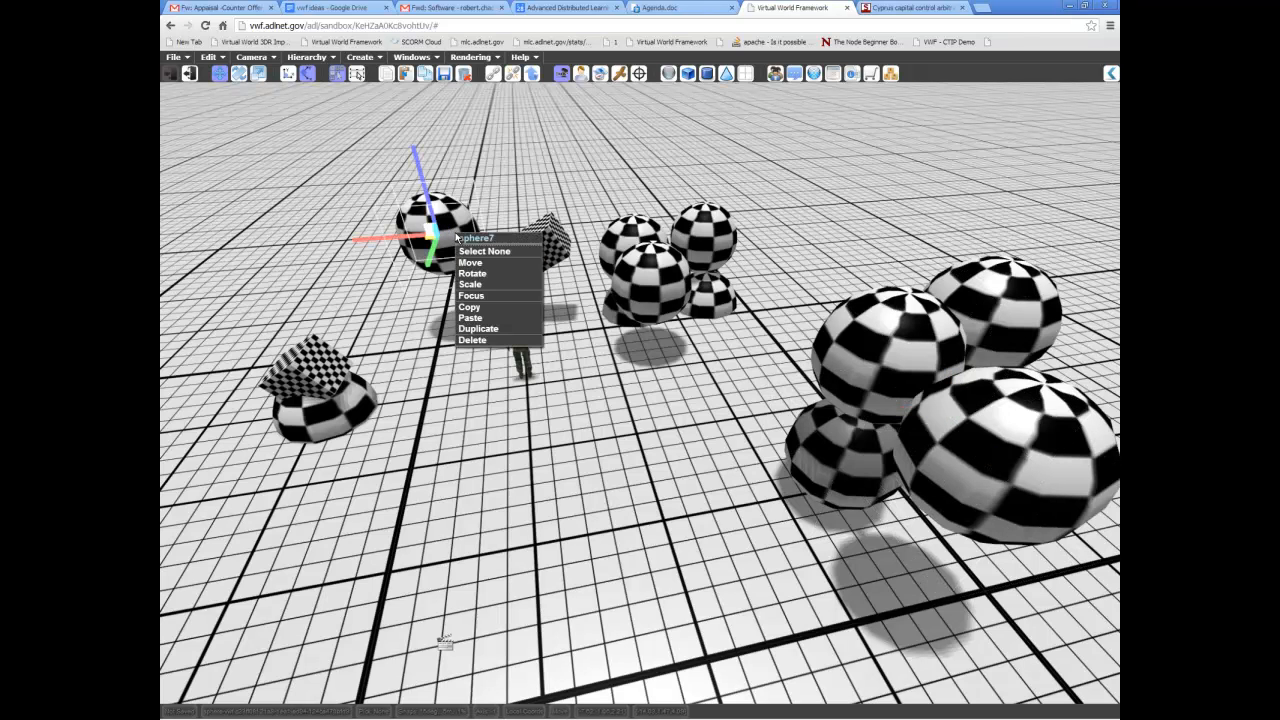
left_click(480, 341)
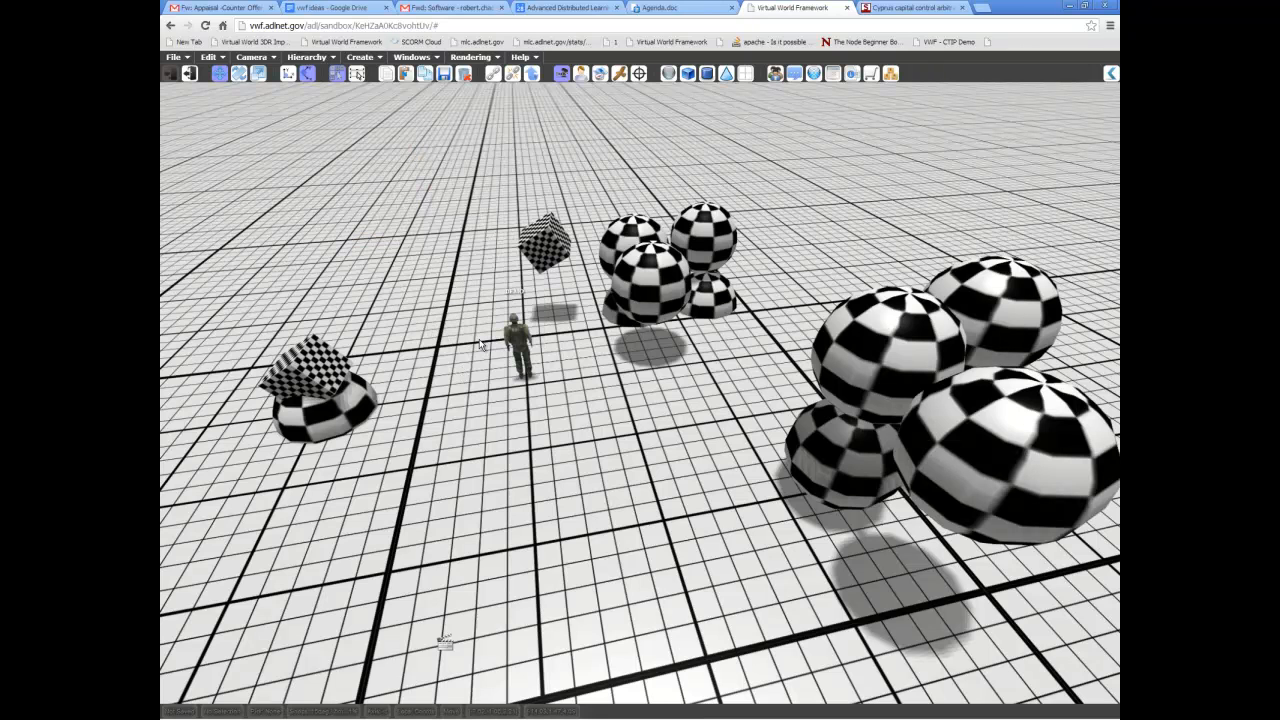
Select the tilted cube resting on the lone ground sphere and review the edit commands available for it.
right_click(335, 362)
left_click(209, 57)
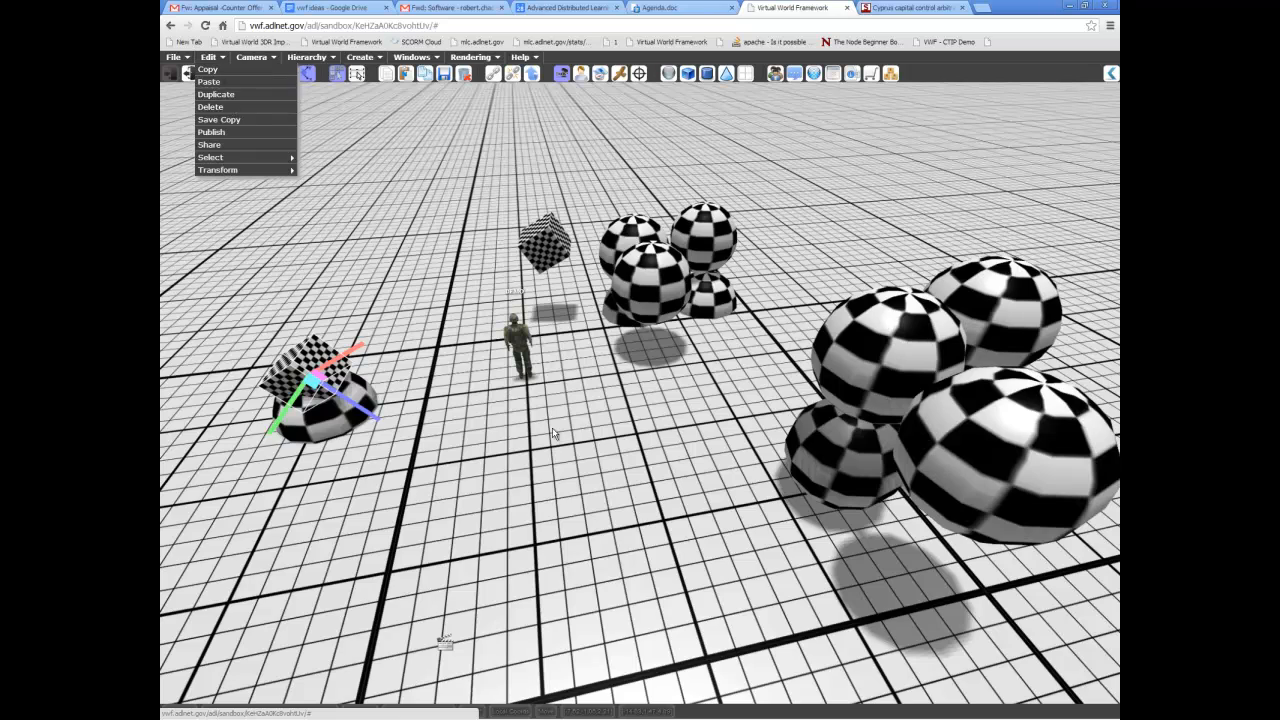
middle_click_drag(617, 413, 631, 418)
middle_click_drag(709, 423, 686, 457)
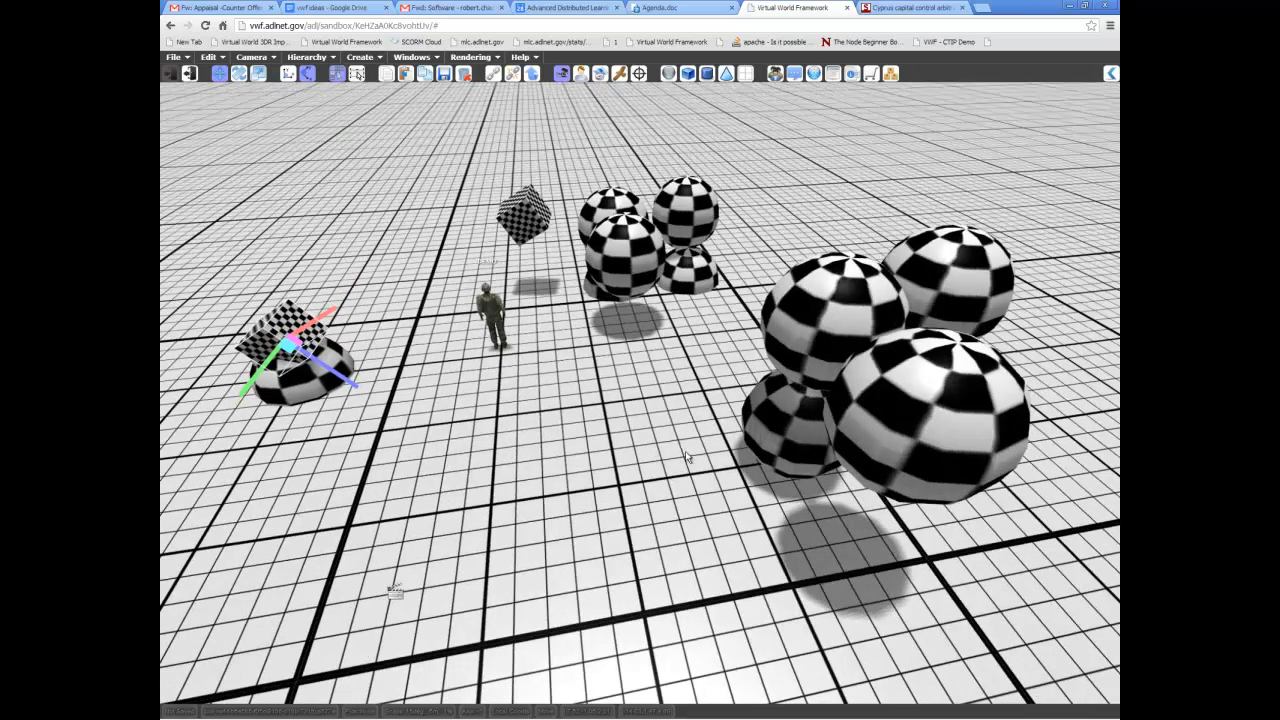
Paste another copy of the sphere cluster onto the empty ground near the existing clusters.
middle_click_drag(569, 371, 735, 376)
right_click(736, 377)
left_click(590, 378)
middle_click_drag(736, 514, 691, 445)
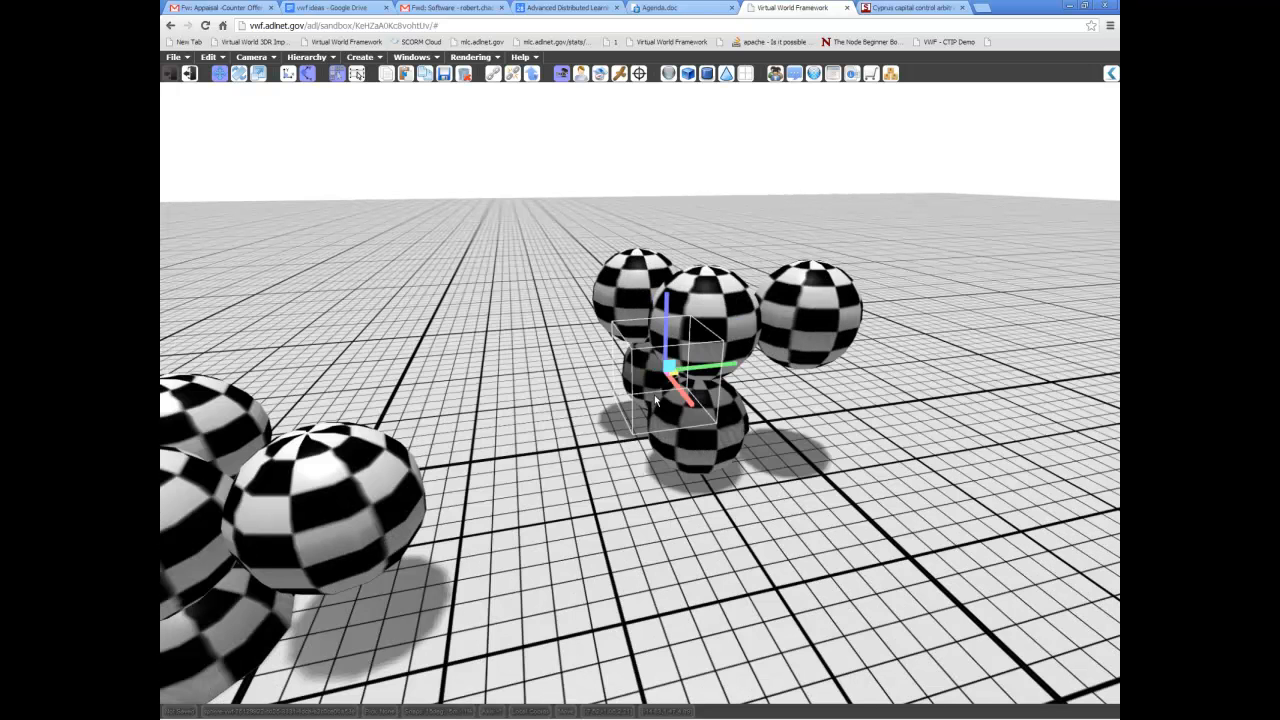
Select all the spheres of the three clusters together and duplicate them.
left_click_drag(551, 231, 931, 547)
left_click_drag(931, 527, 932, 527)
middle_click_drag(932, 527, 838, 389)
left_click_drag(843, 385, 621, 305)
left_click_drag(291, 209, 1085, 538)
key("shift+d")
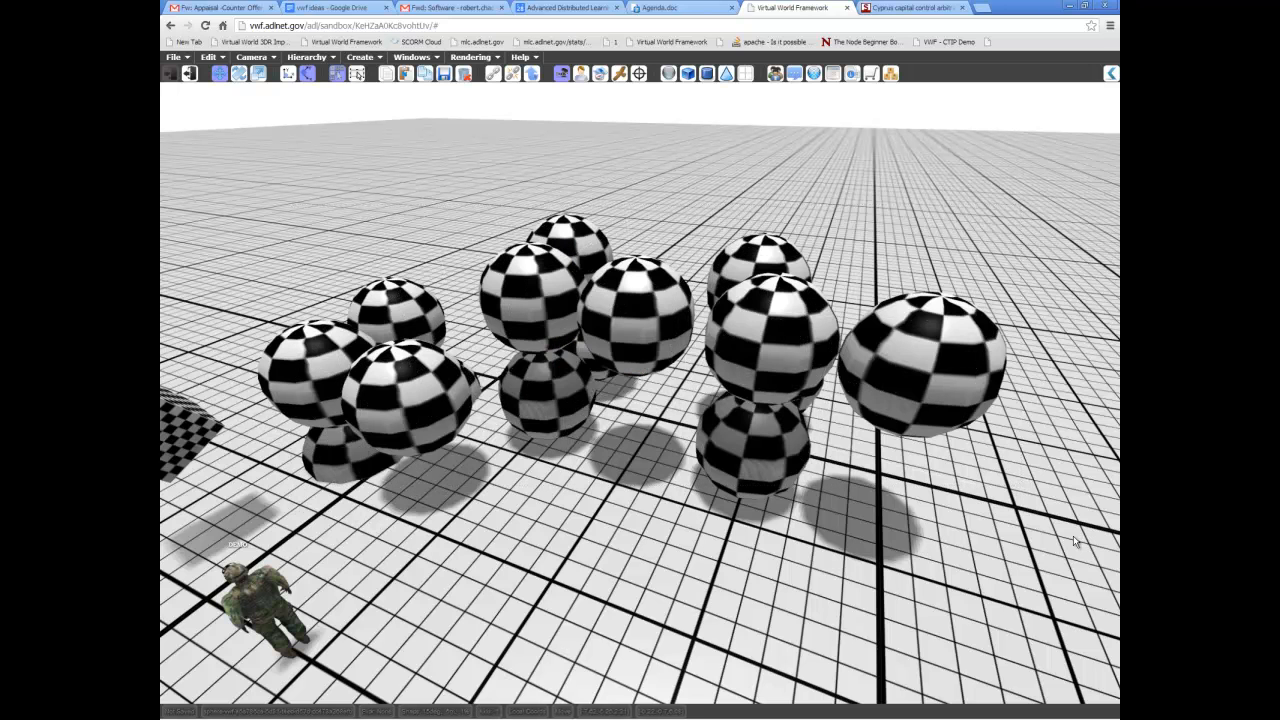
Raise the duplicated spheres well above the original clusters and shift them sideways.
left_click_drag(569, 315, 505, 84)
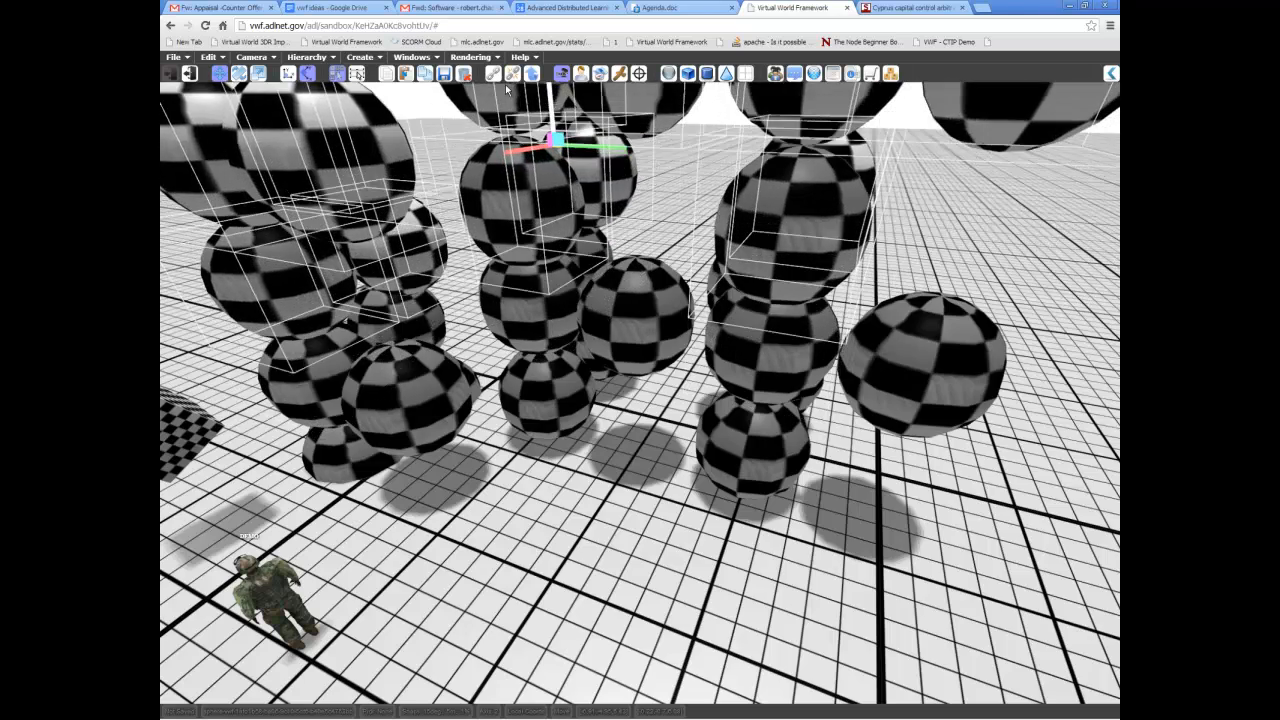
scroll(680, 300, "down", 3)
left_click_drag(602, 225, 540, 213)
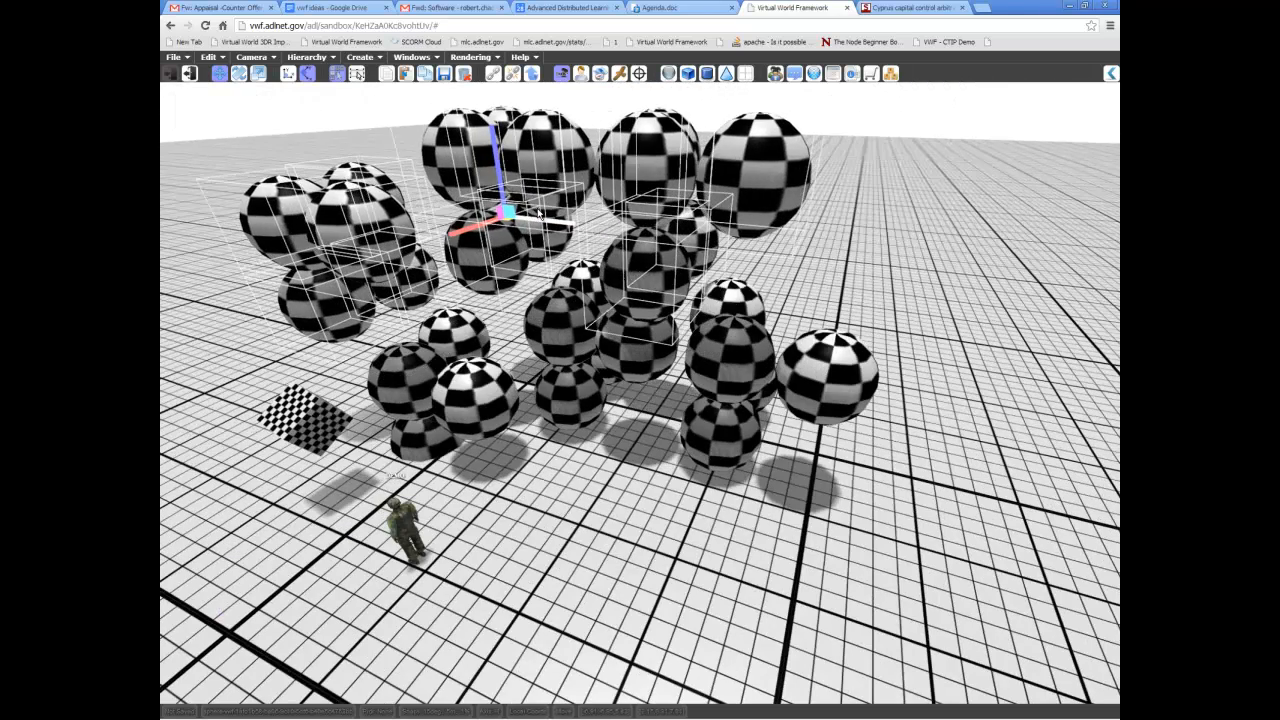
Duplicate the raised group of spheres again and move the copy sideways, clear of the other groups.
left_click_drag(624, 237, 998, 284)
middle_click_drag(834, 400, 876, 411)
scroll(876, 411, "down", 4)
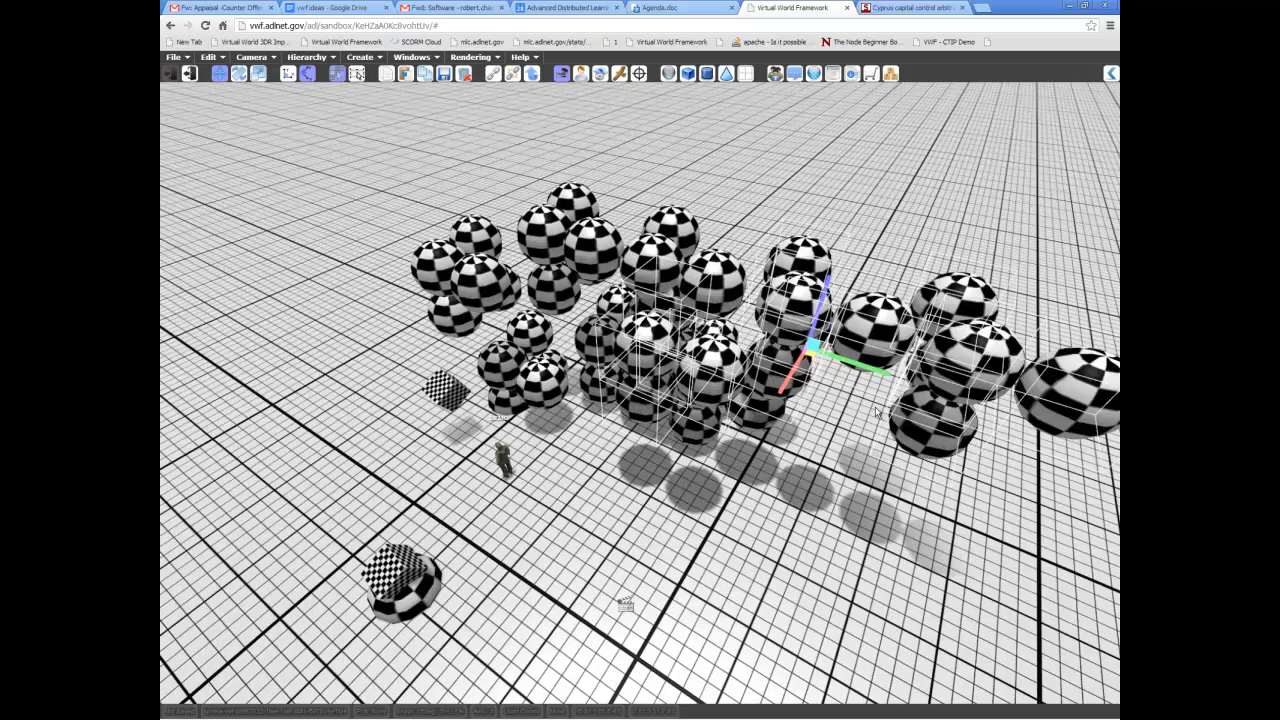
left_click_drag(792, 374, 577, 429)
middle_click_drag(879, 410, 804, 396)
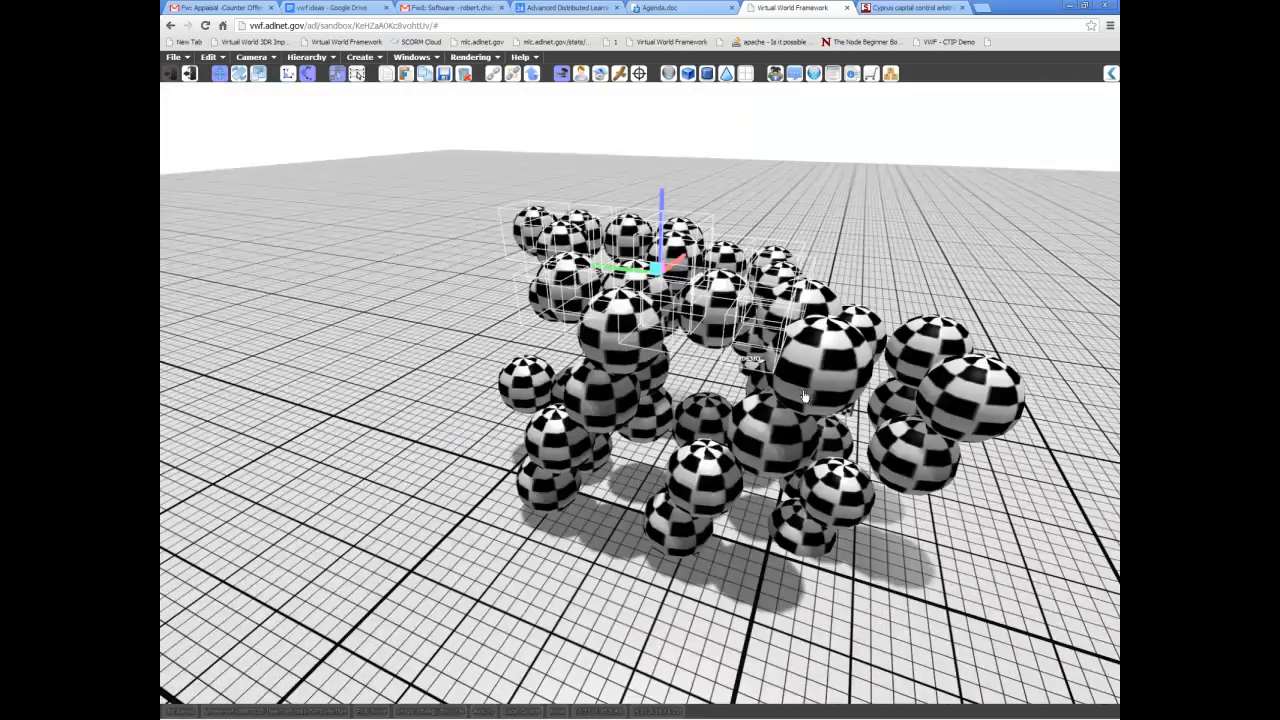
middle_click_drag(735, 377, 713, 420)
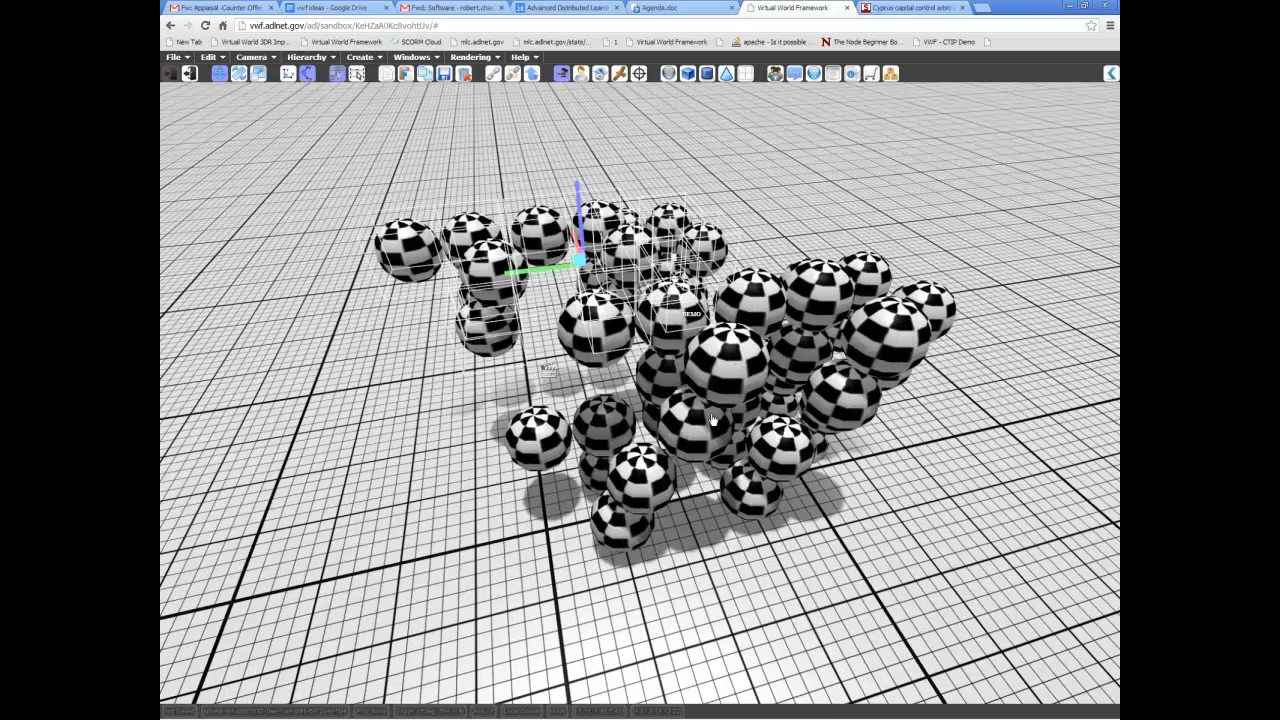